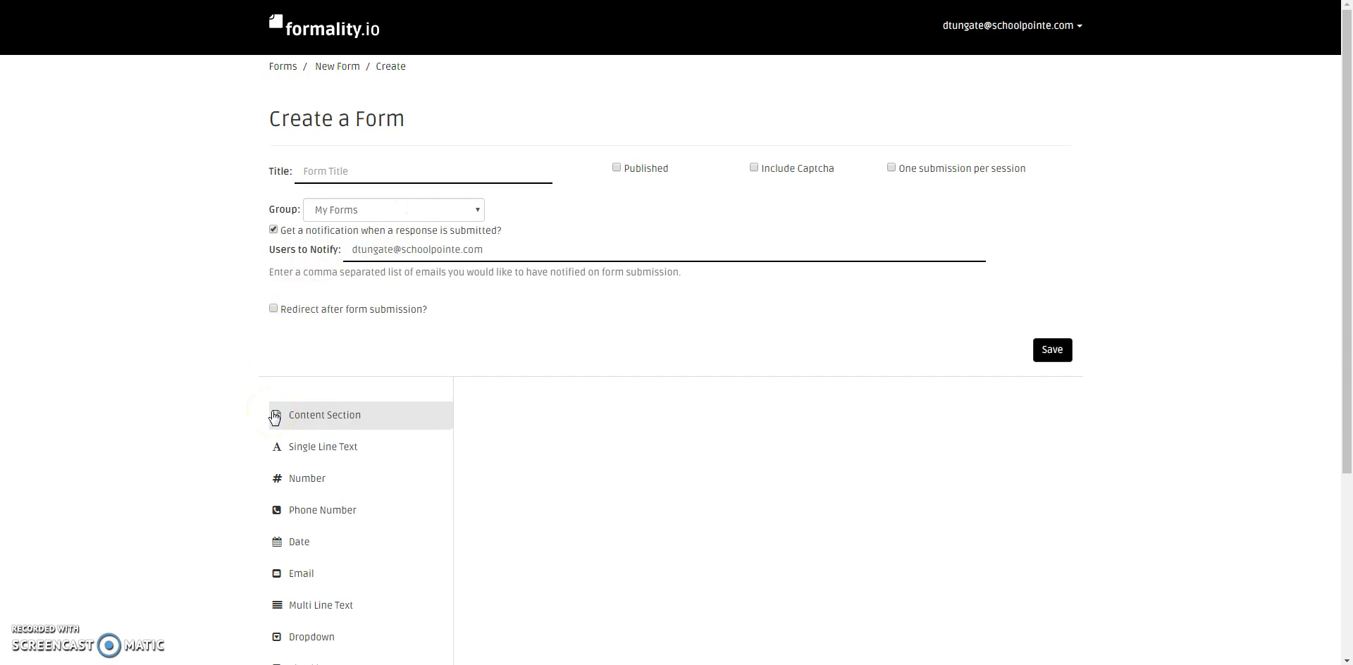
Title the form "Contact Information" and include a captcha, leaving it unpublished
left_click(355, 178)
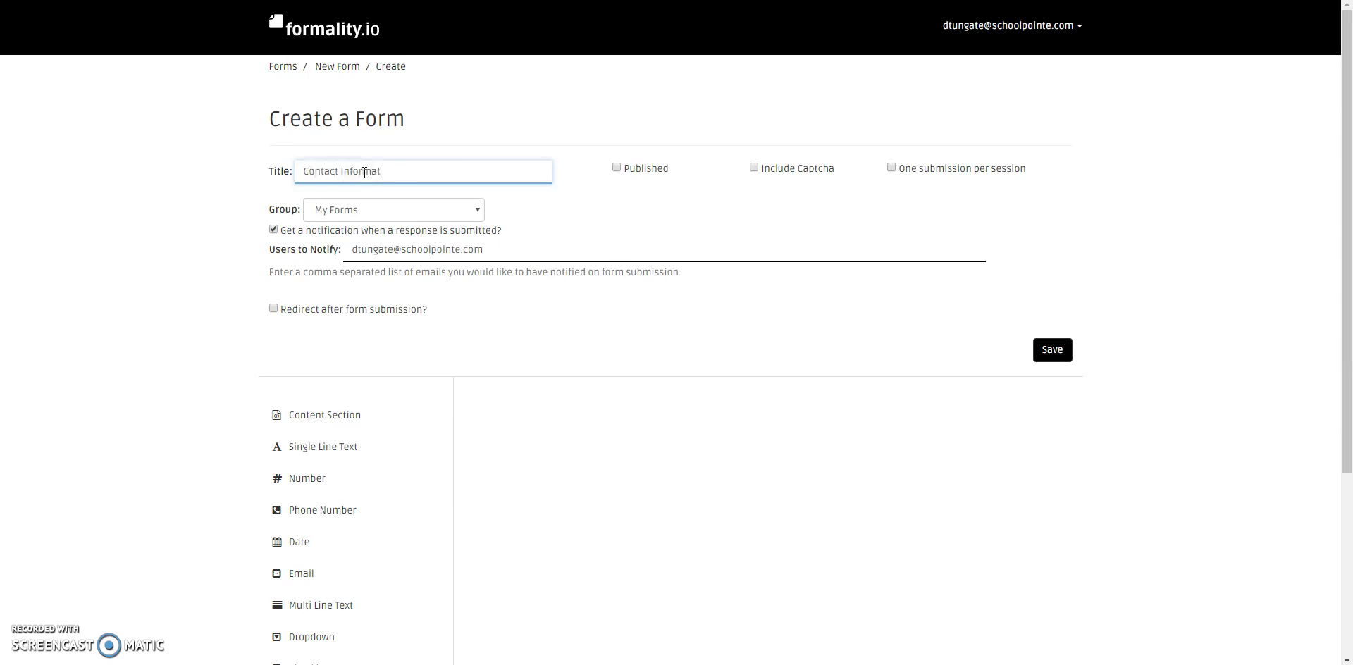
left_click(686, 137)
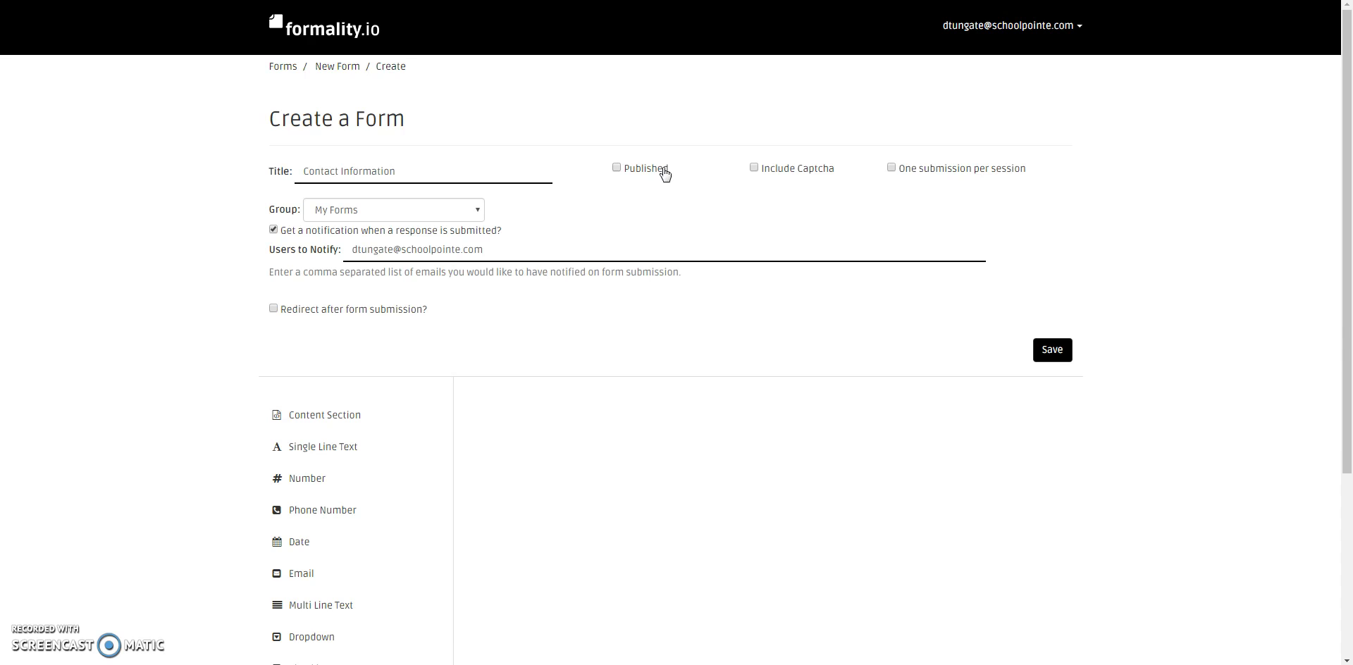
left_click(617, 170)
left_click(611, 175)
left_click(912, 187)
Look through the available form groups, keeping My Forms, and check the users-to-notify field
left_click(437, 210)
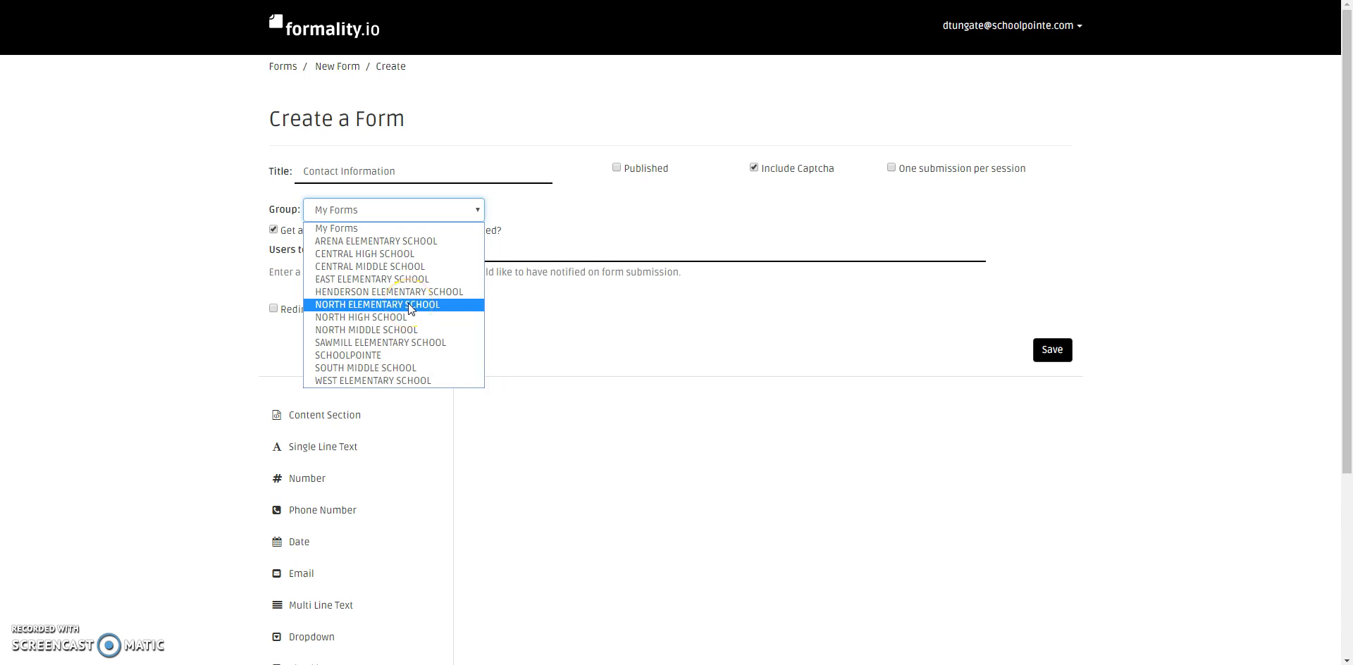
left_click(427, 297)
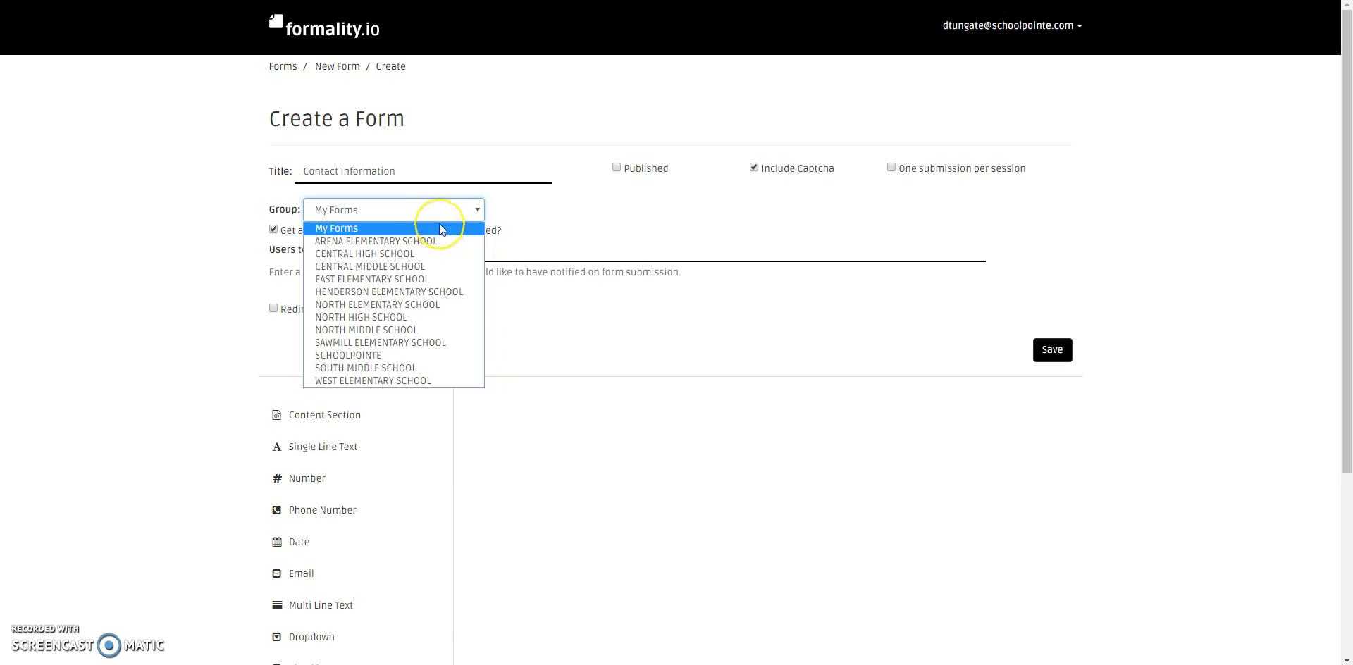
left_click(585, 212)
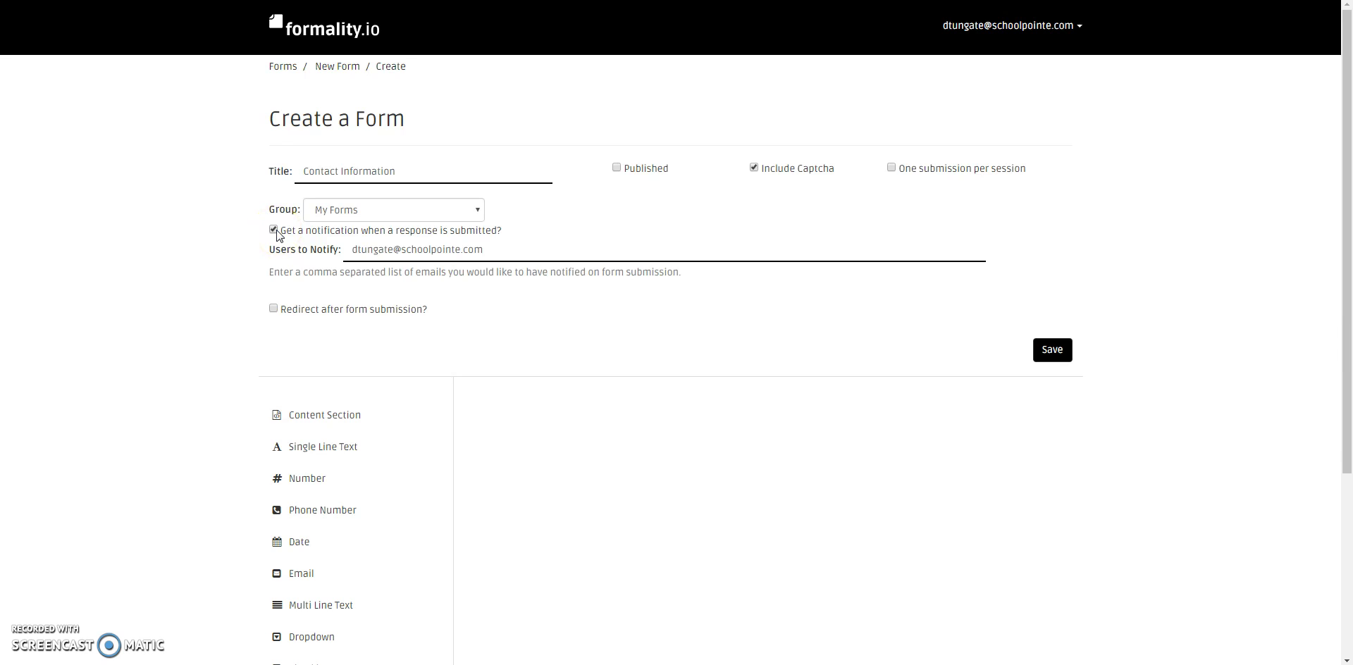
left_click(507, 250)
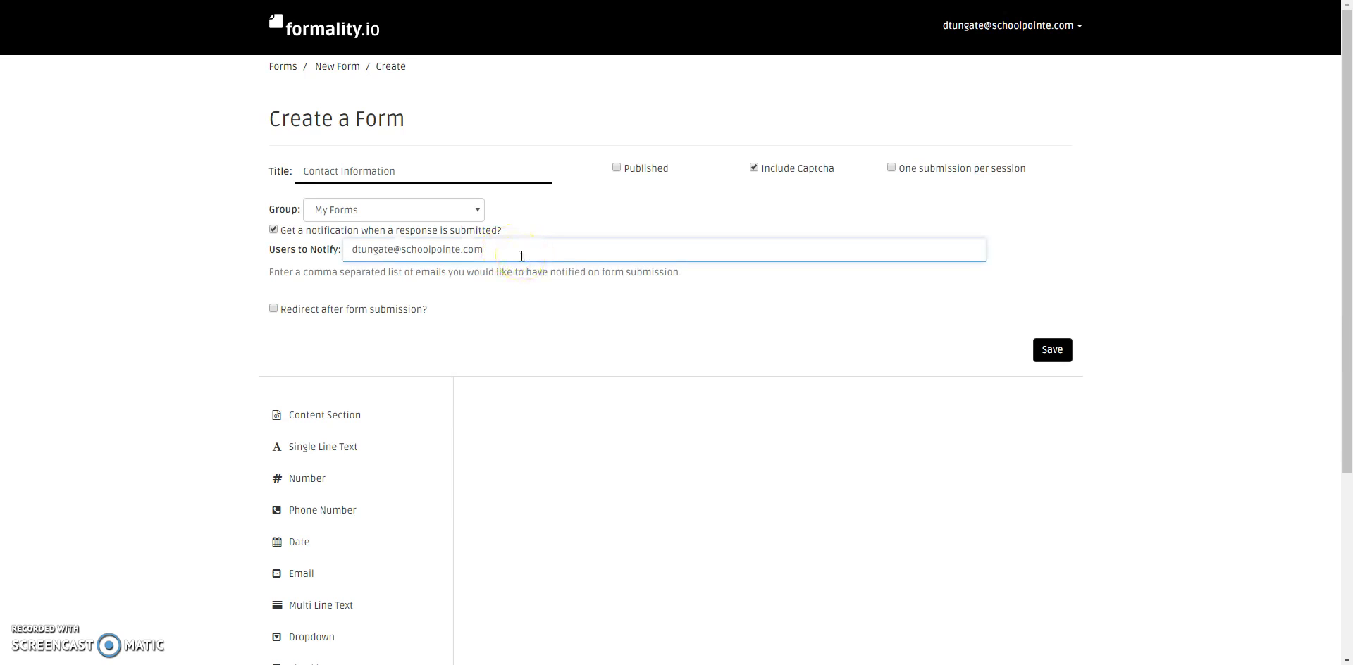
Turn on redirecting after form submission to view its URL field, and turn the option off again
scroll(342, 305, "down", 1)
left_click(352, 242)
left_click(384, 261)
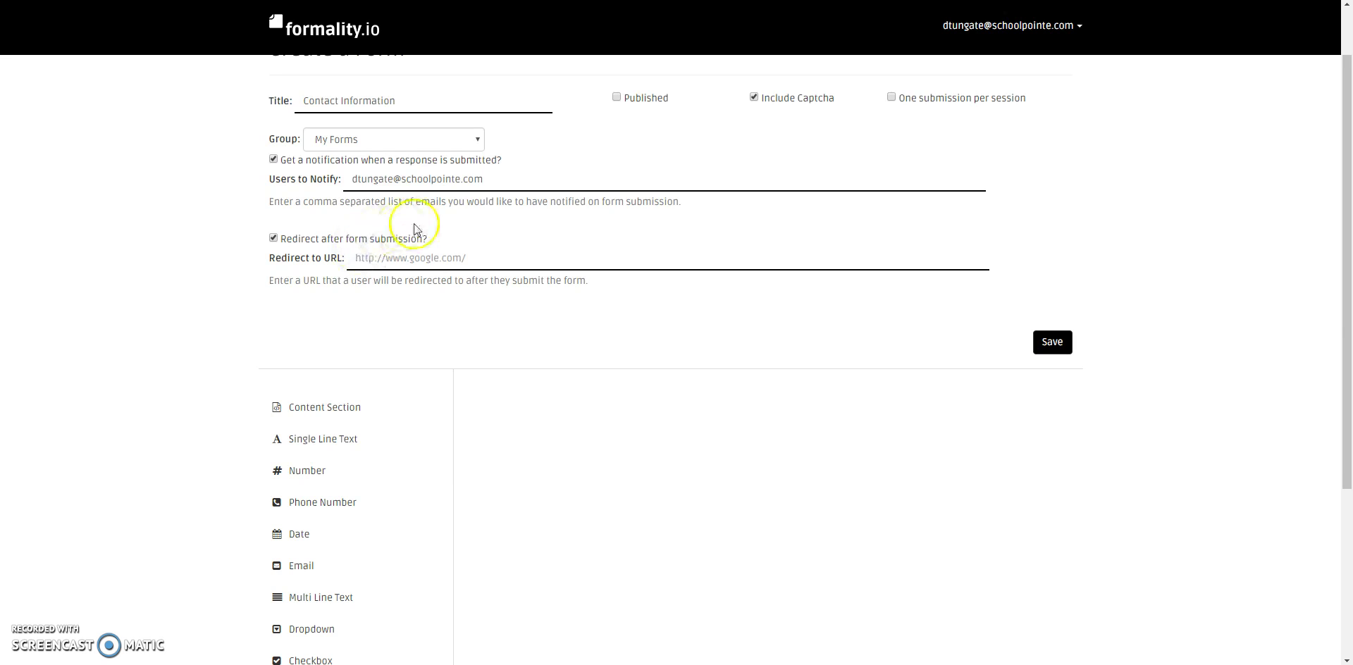
left_click(401, 239)
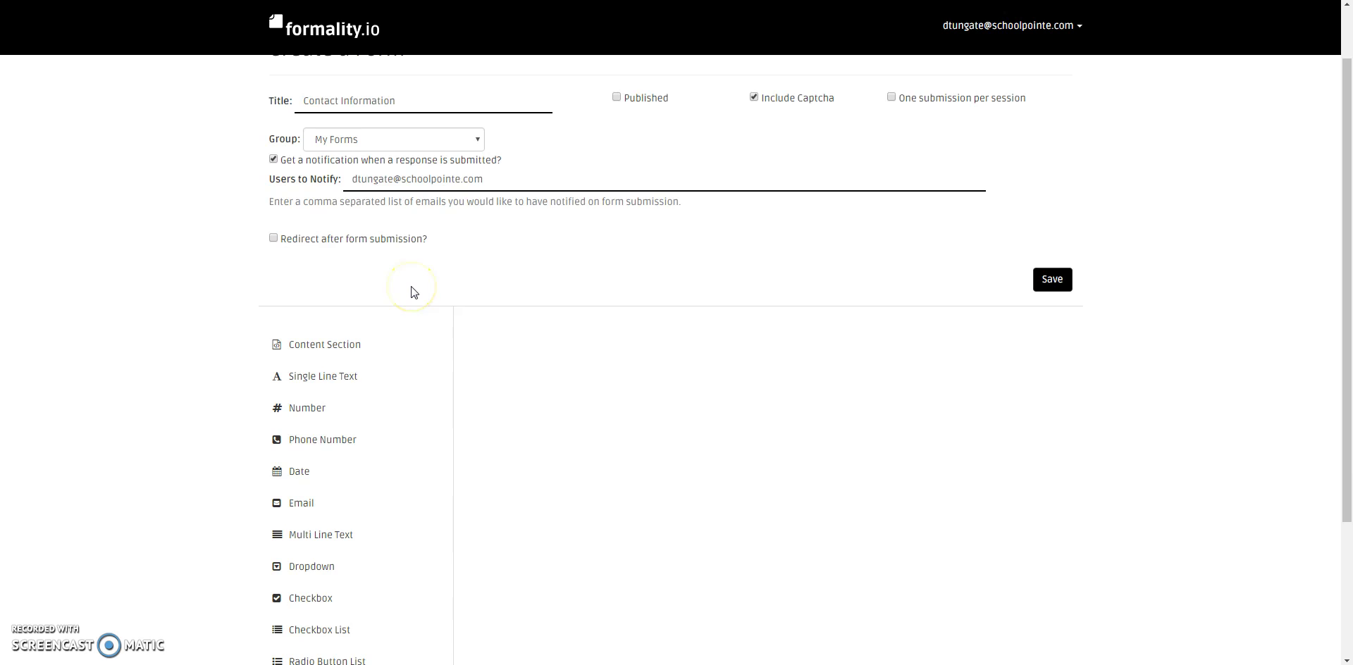
Add a content section to the form and close its properties without entering any text
scroll(413, 292, "down", 2)
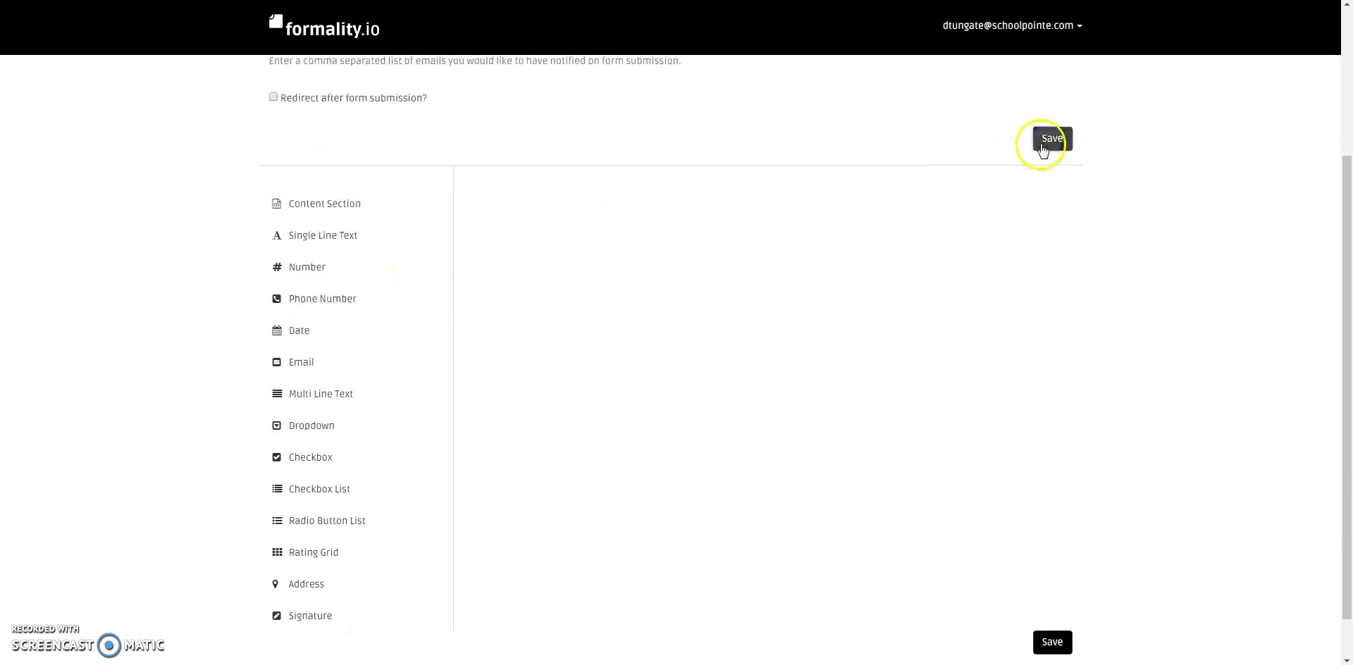
left_click(1052, 138)
scroll(574, 317, "down", 2)
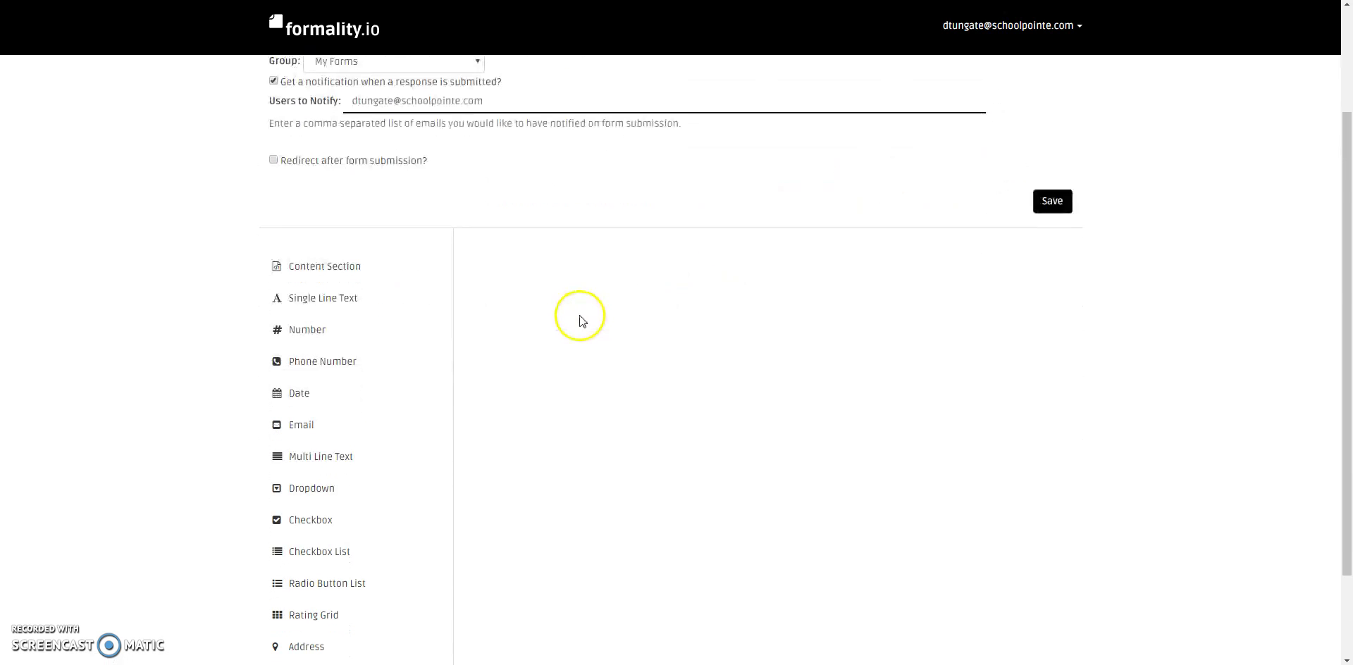
scroll(582, 321, "down", 2)
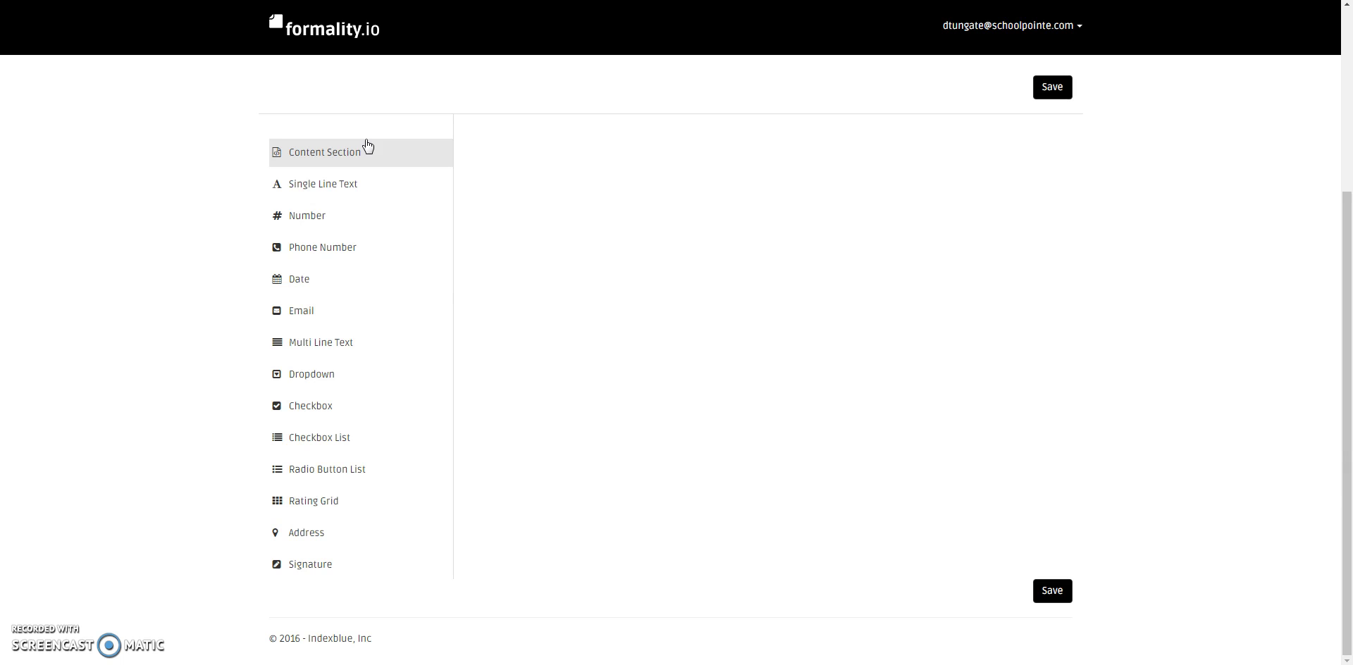
left_click(353, 148)
left_click(734, 157)
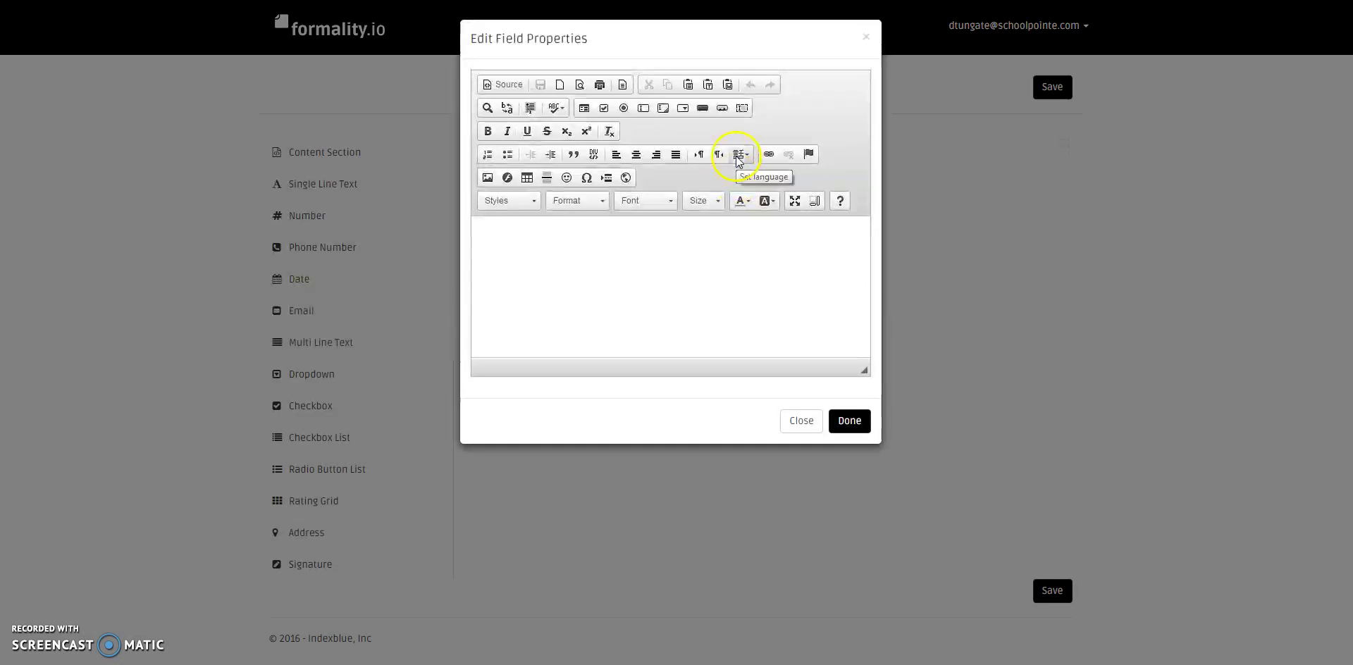
left_click(869, 36)
Add a second content section and delete one of the two from the form
left_click(354, 154)
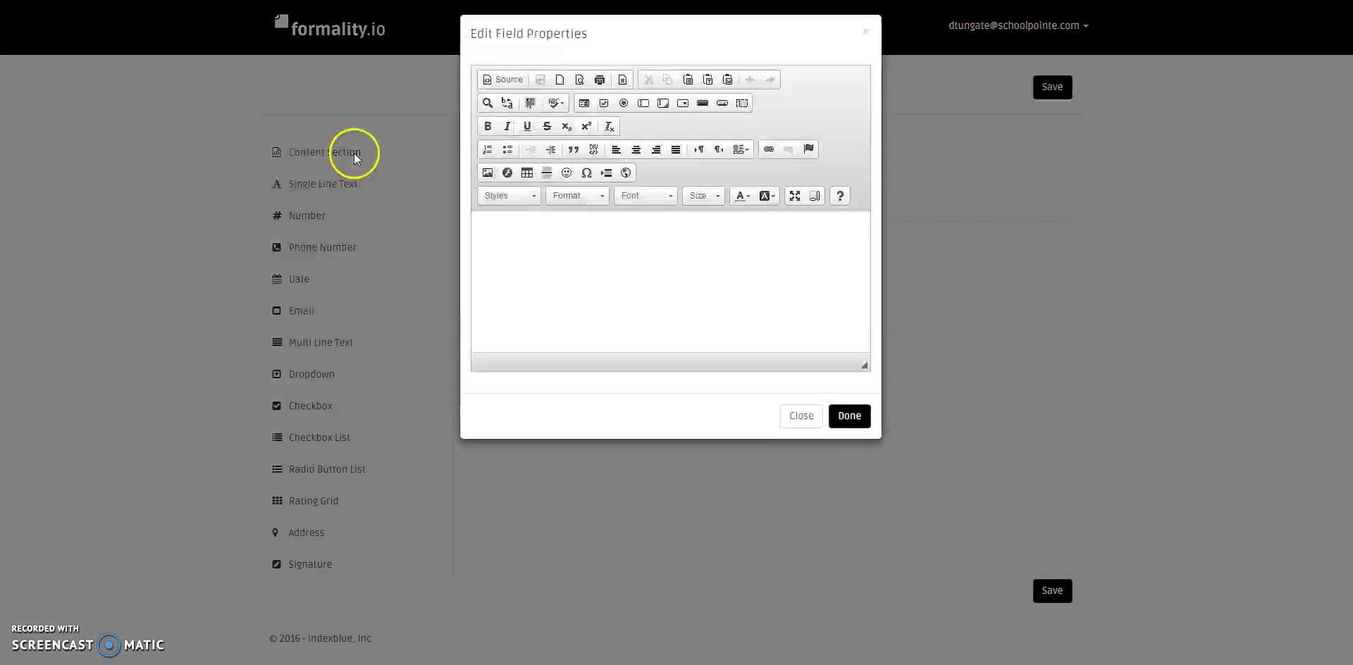
left_click(867, 36)
mouse_move(653, 187)
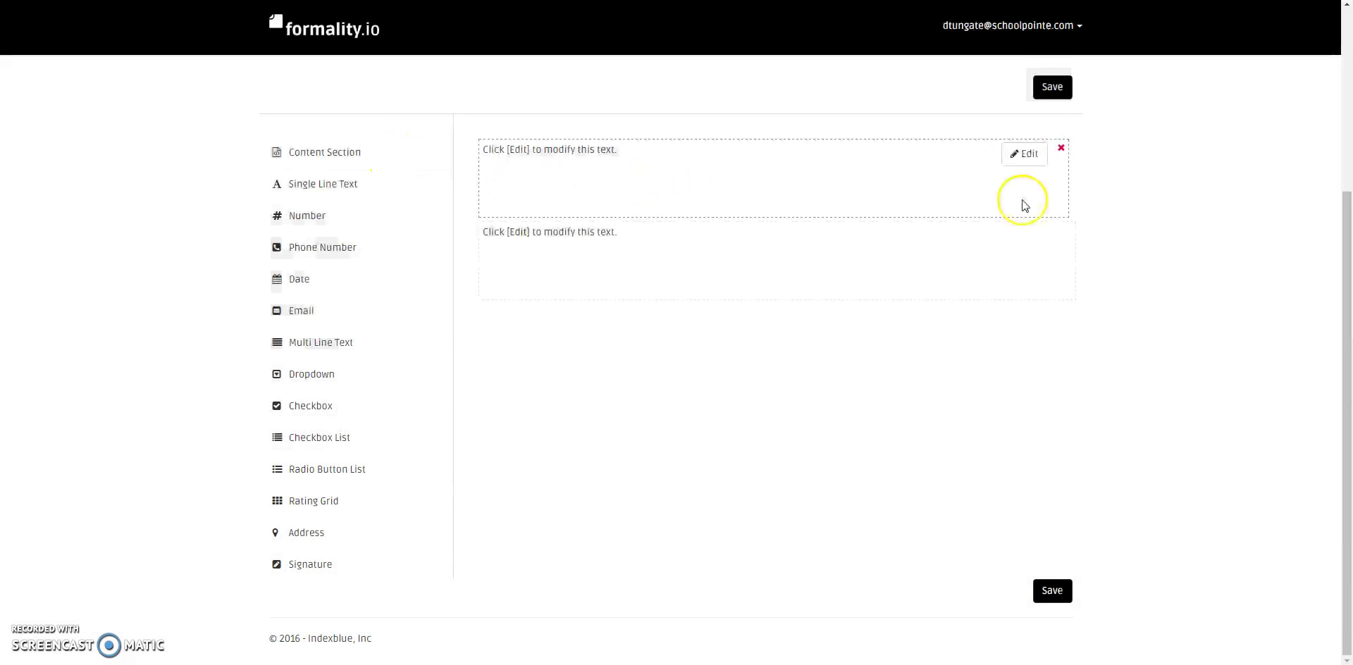
left_click(1063, 149)
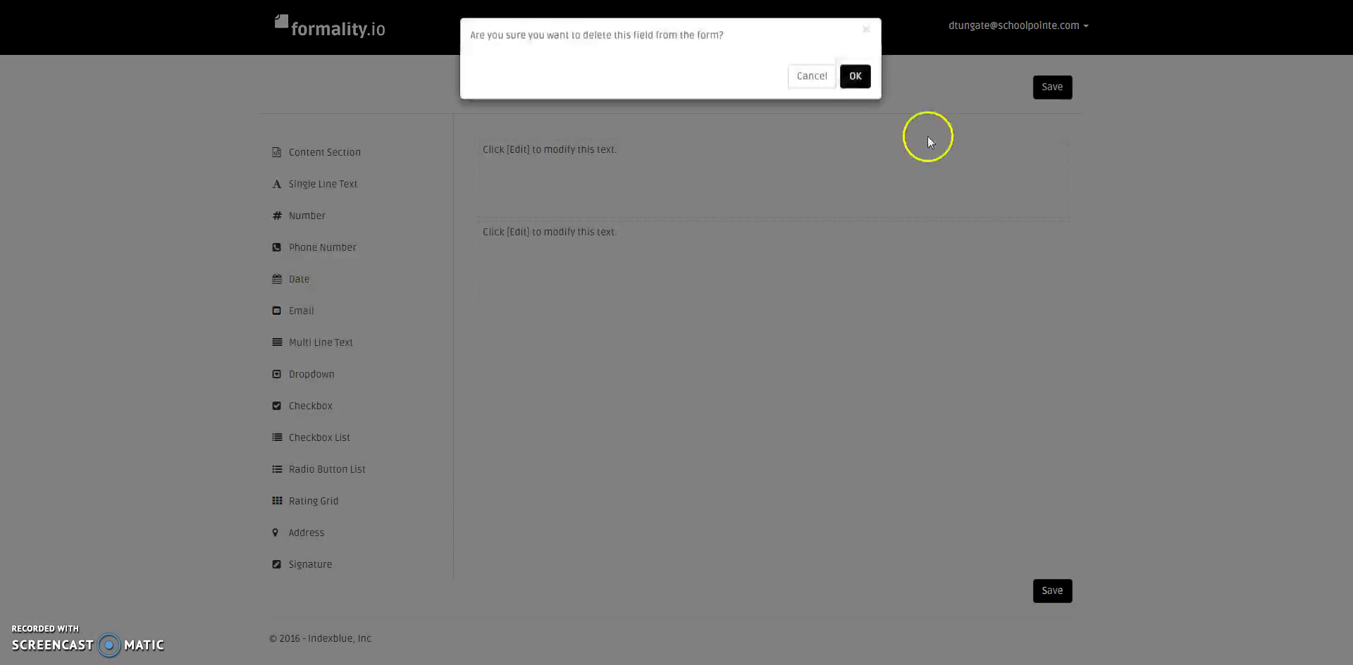
left_click(858, 74)
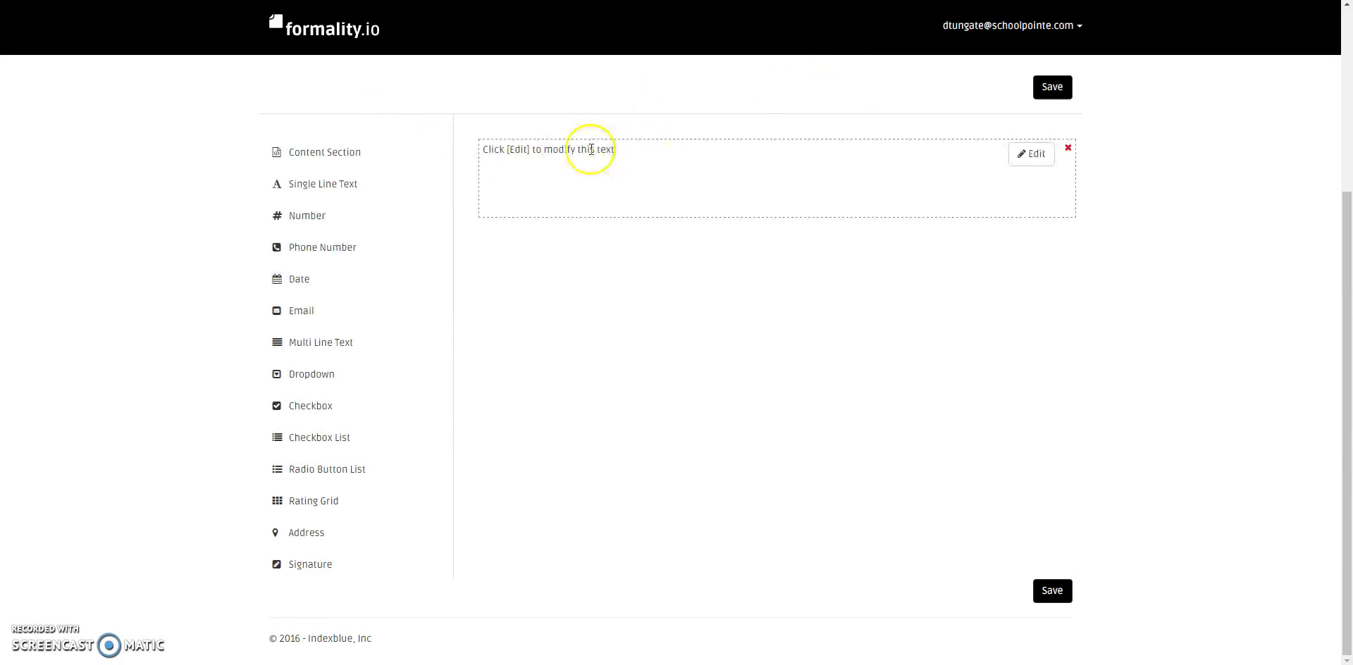
Examine the content section's editor, including its text field, selection field and button properties, and close it without changes
left_click(1029, 155)
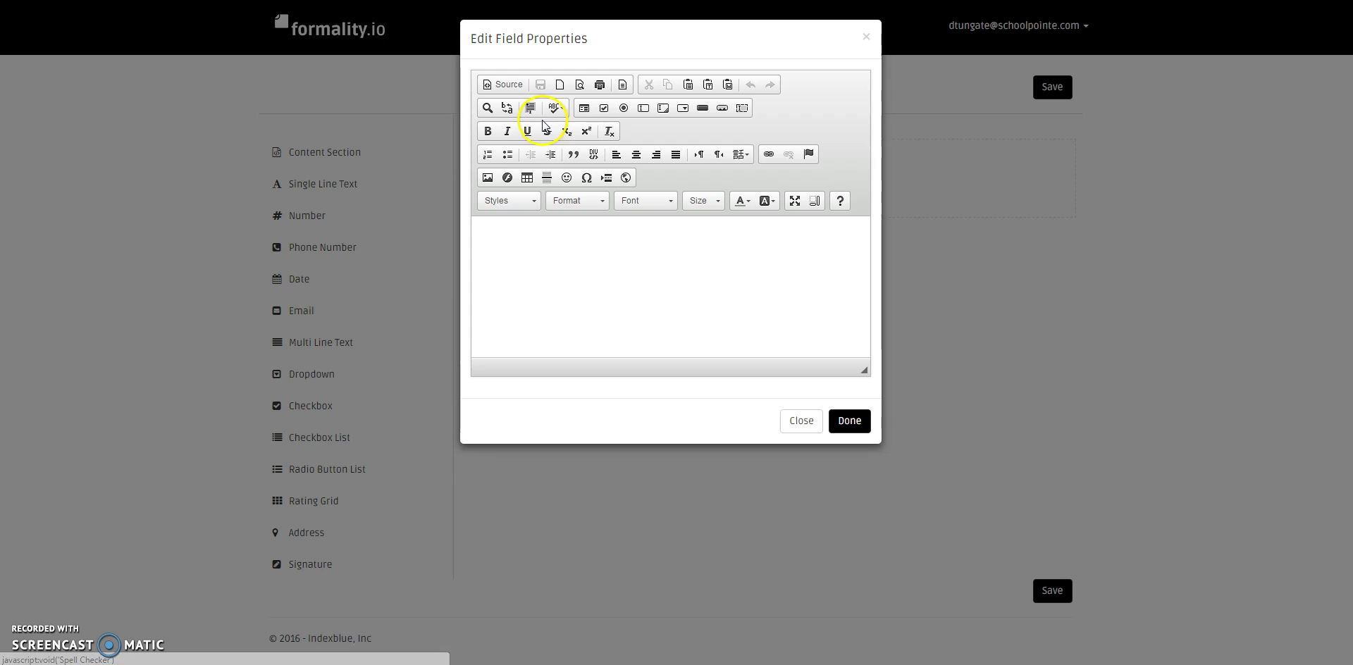
left_click(758, 272)
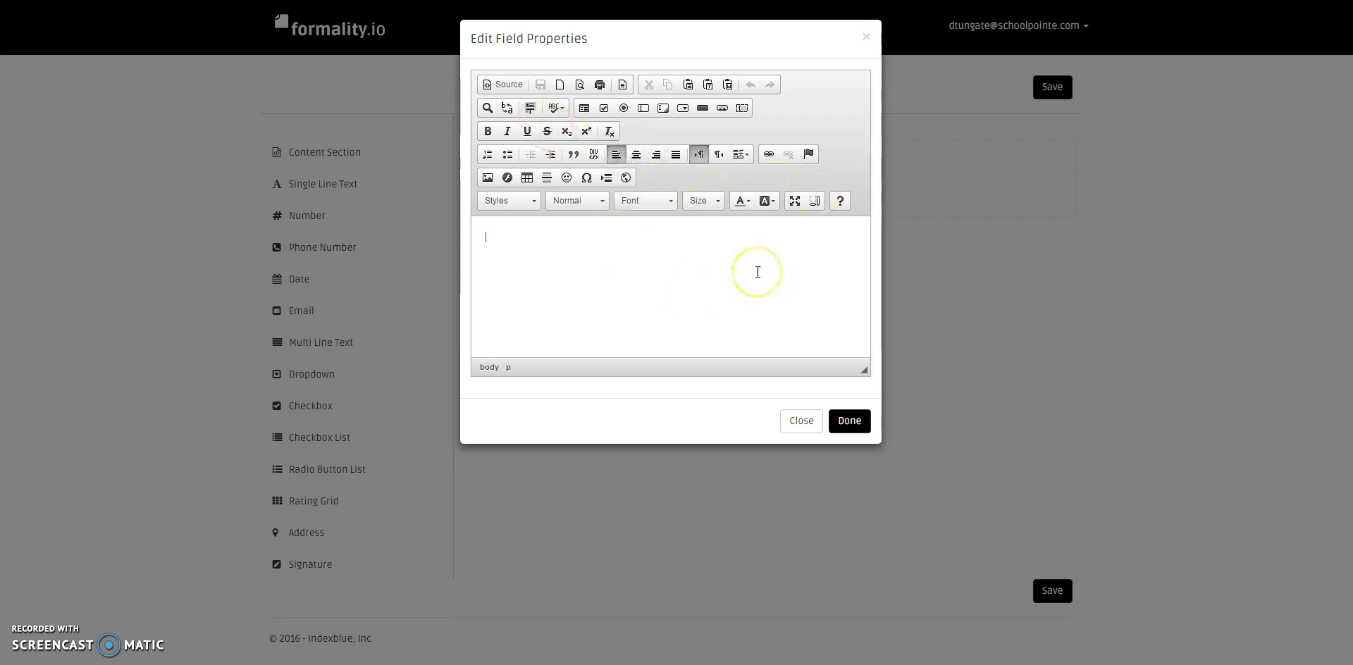
left_click(643, 111)
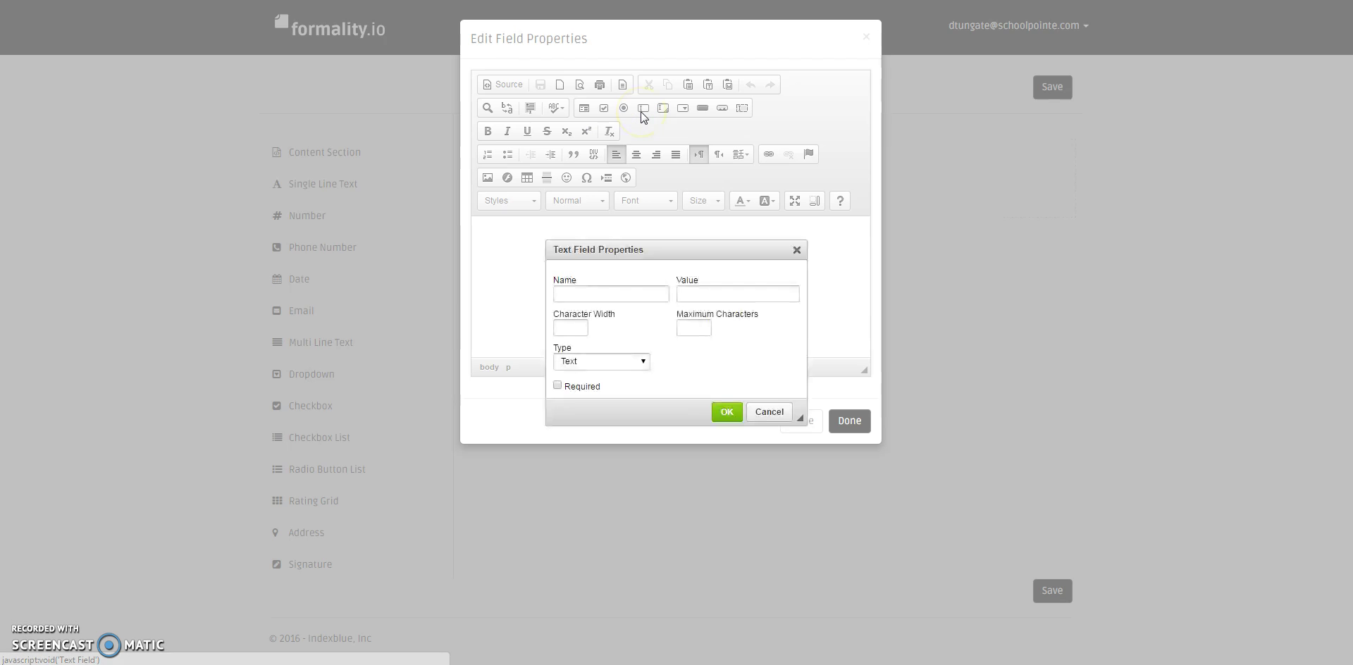
left_click(797, 248)
left_click(683, 108)
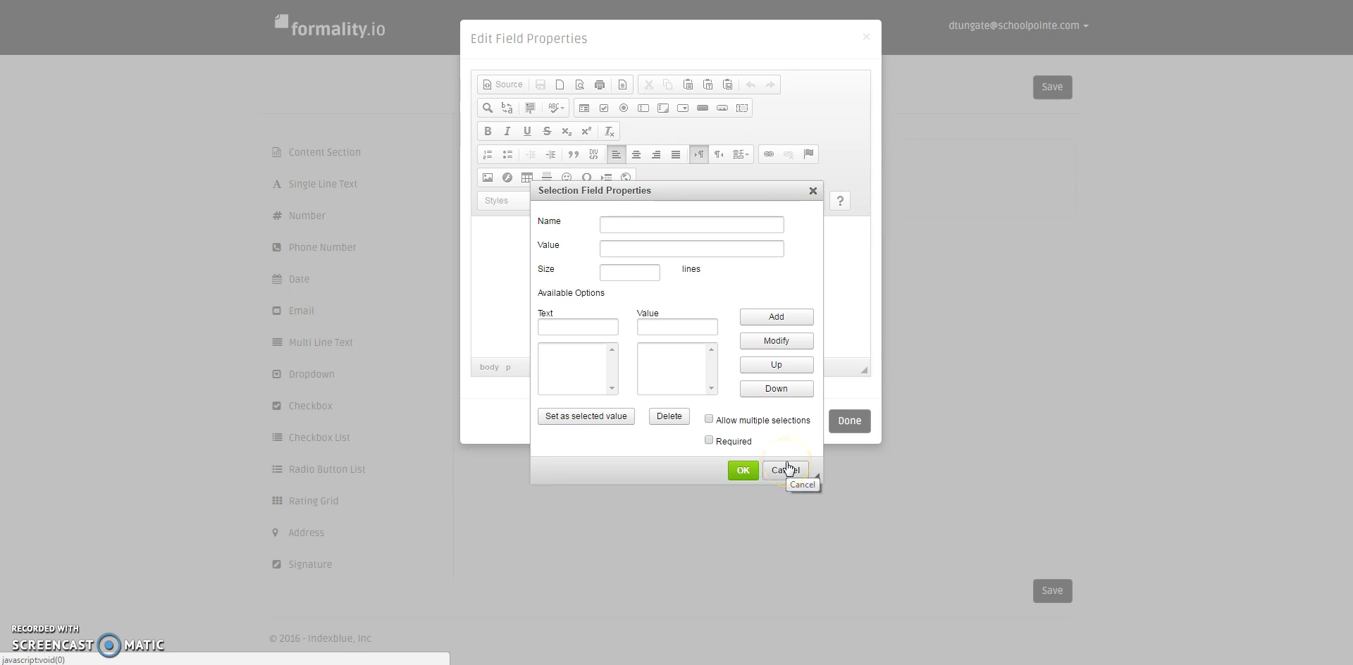
left_click(786, 470)
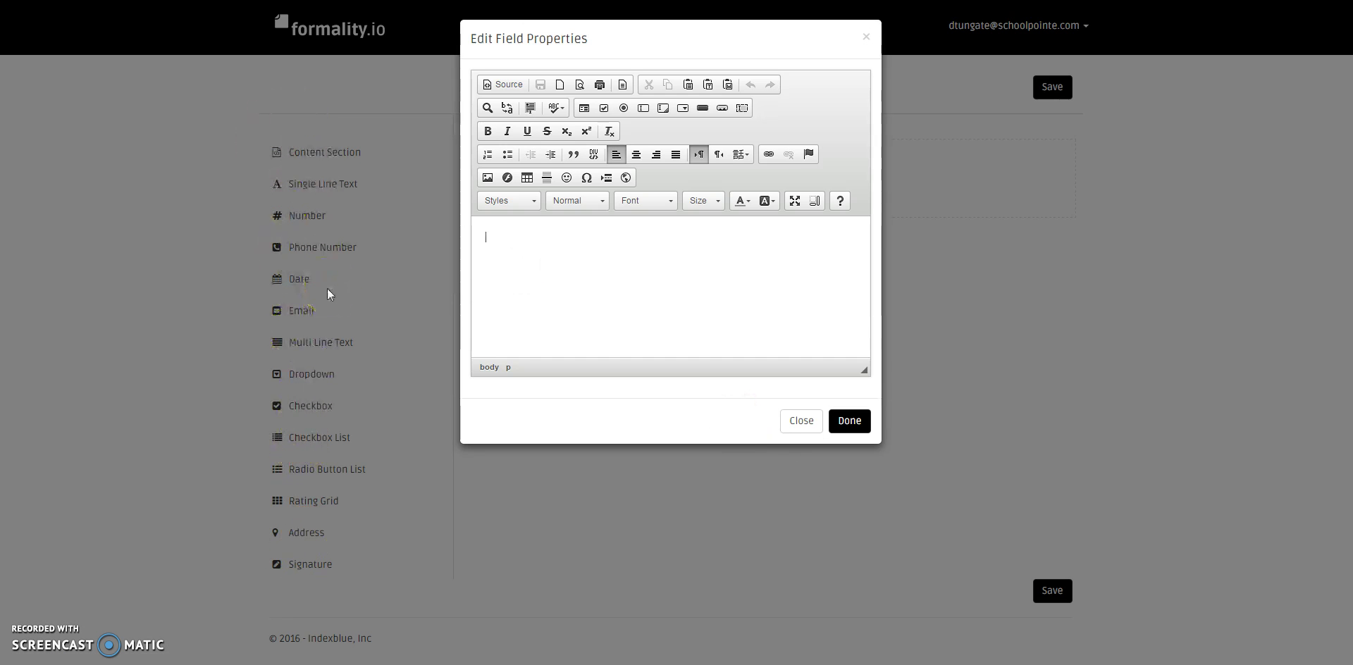
left_click(709, 113)
left_click(583, 378)
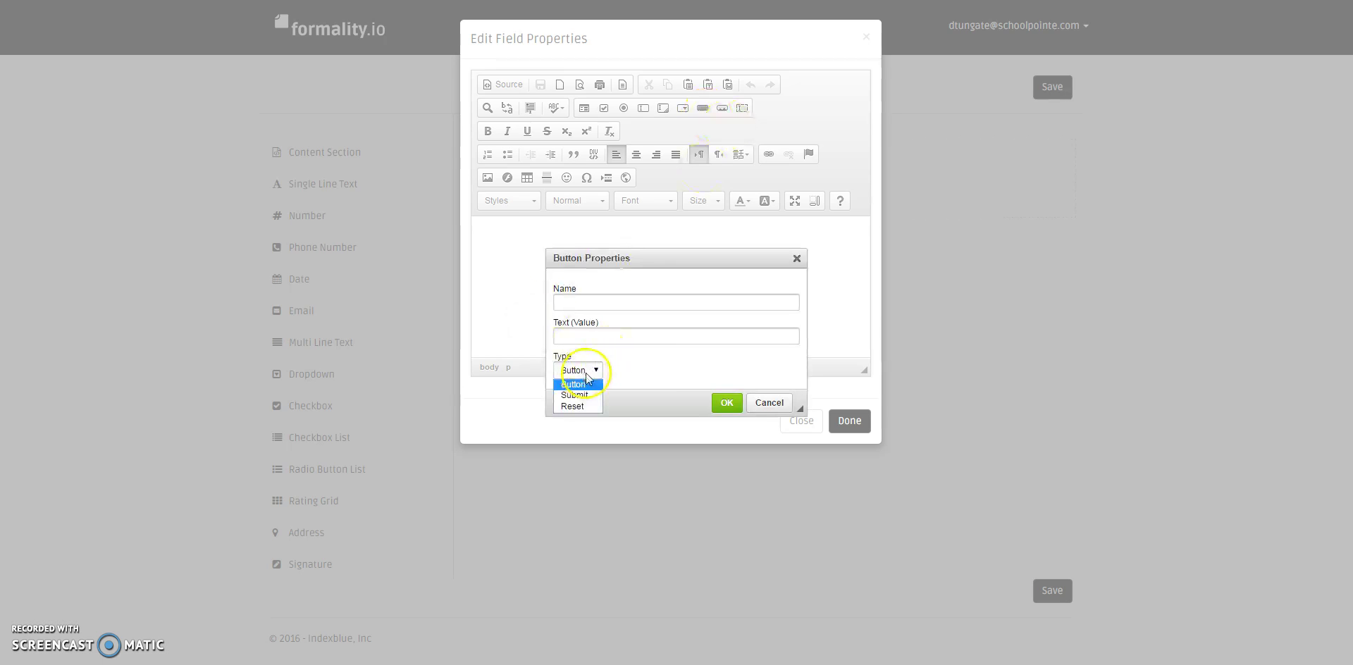
left_click(769, 402)
left_click(788, 420)
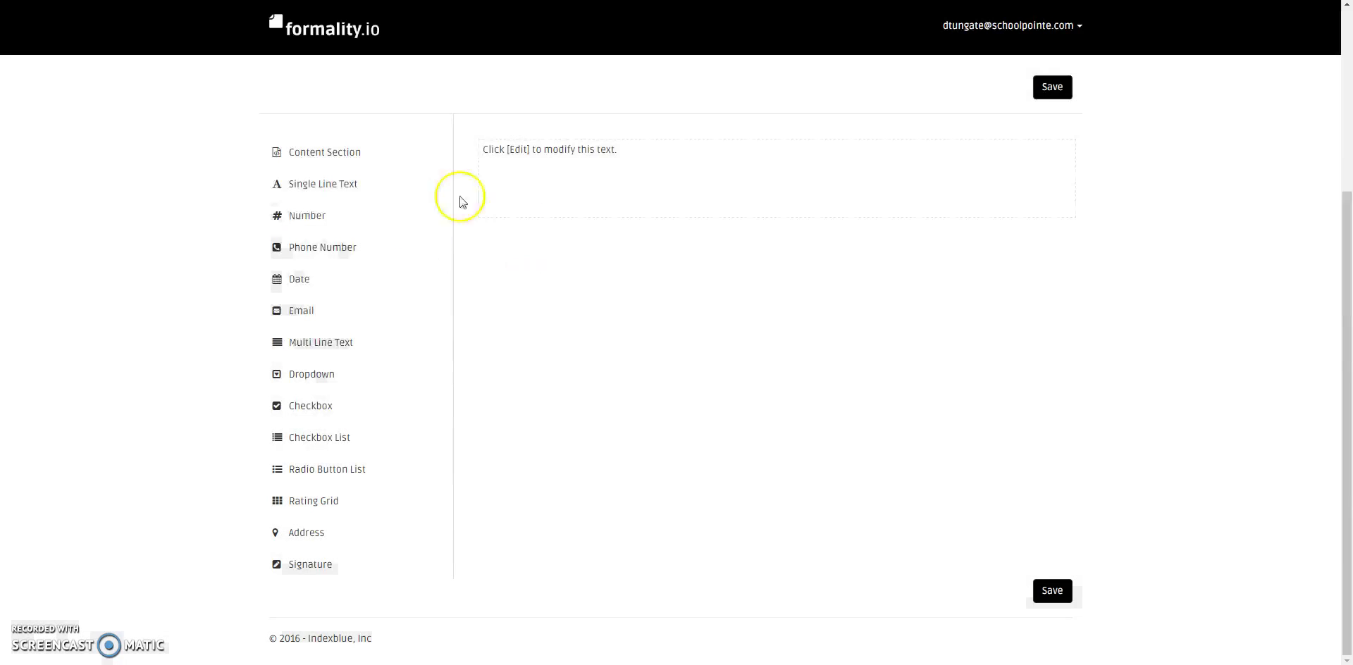
Add a single line text field titled "Question:" below the content section, leaving it optional
left_click_drag(352, 194, 545, 262)
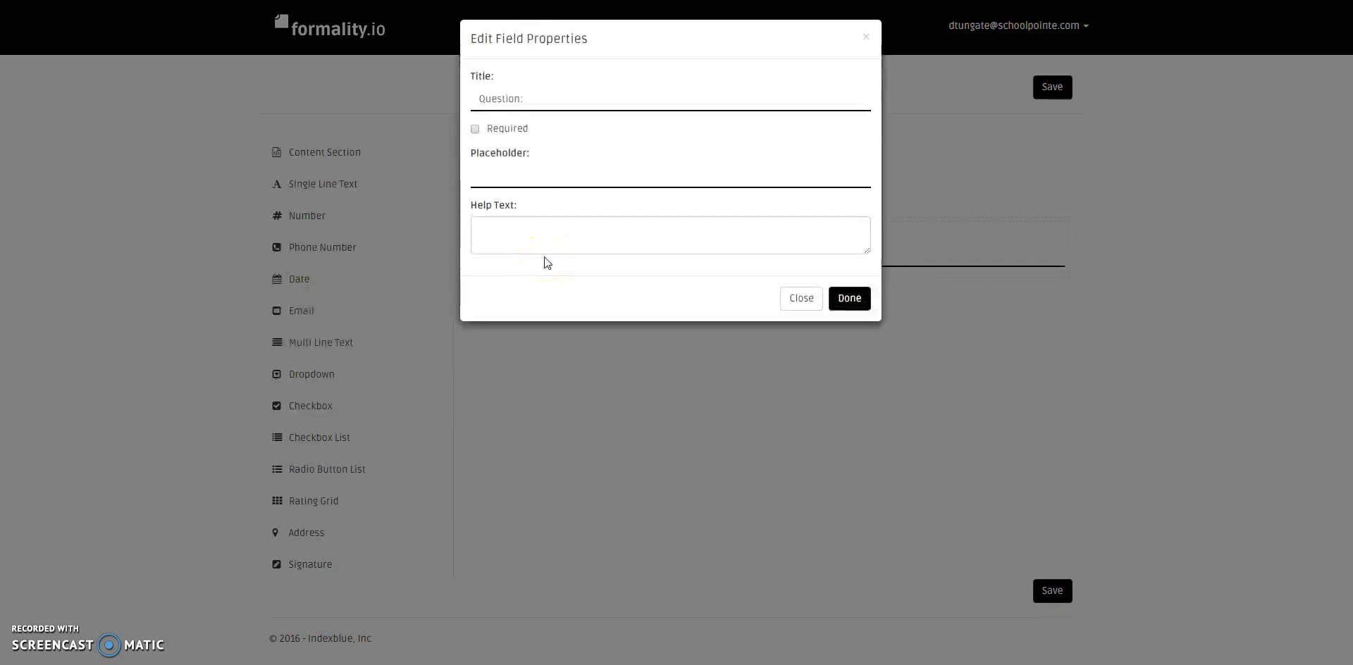
left_click(543, 98)
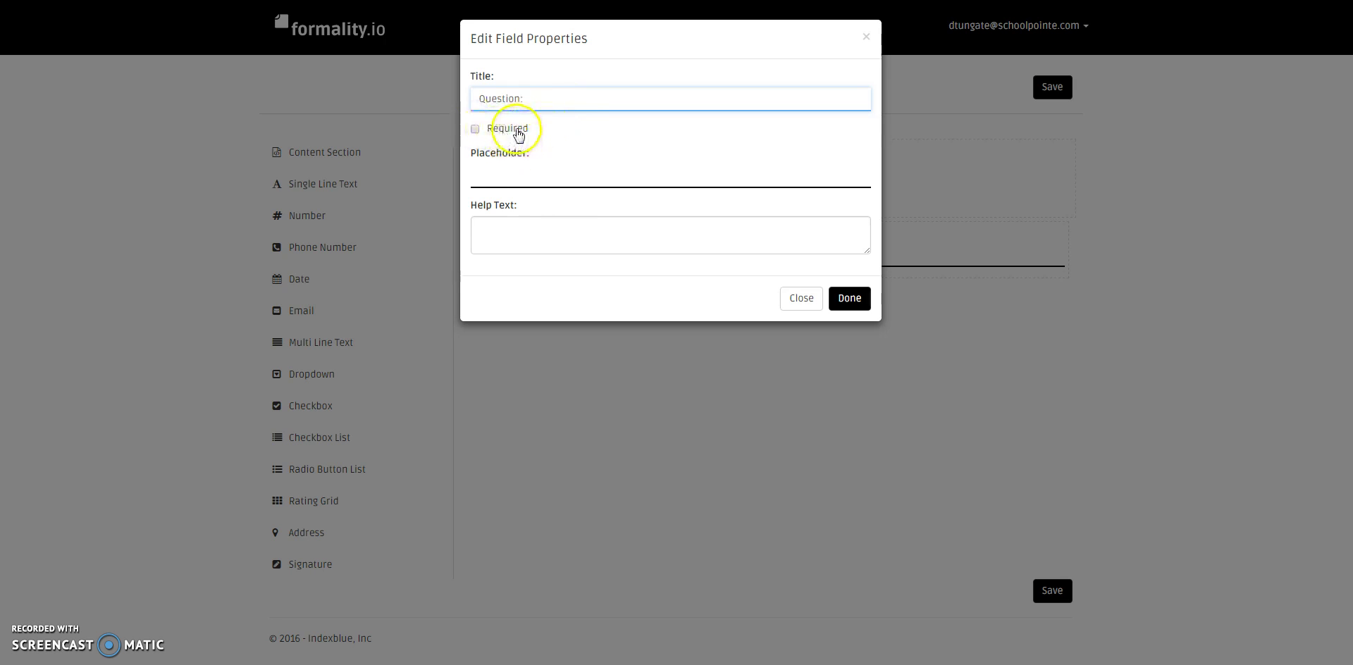
left_click(849, 299)
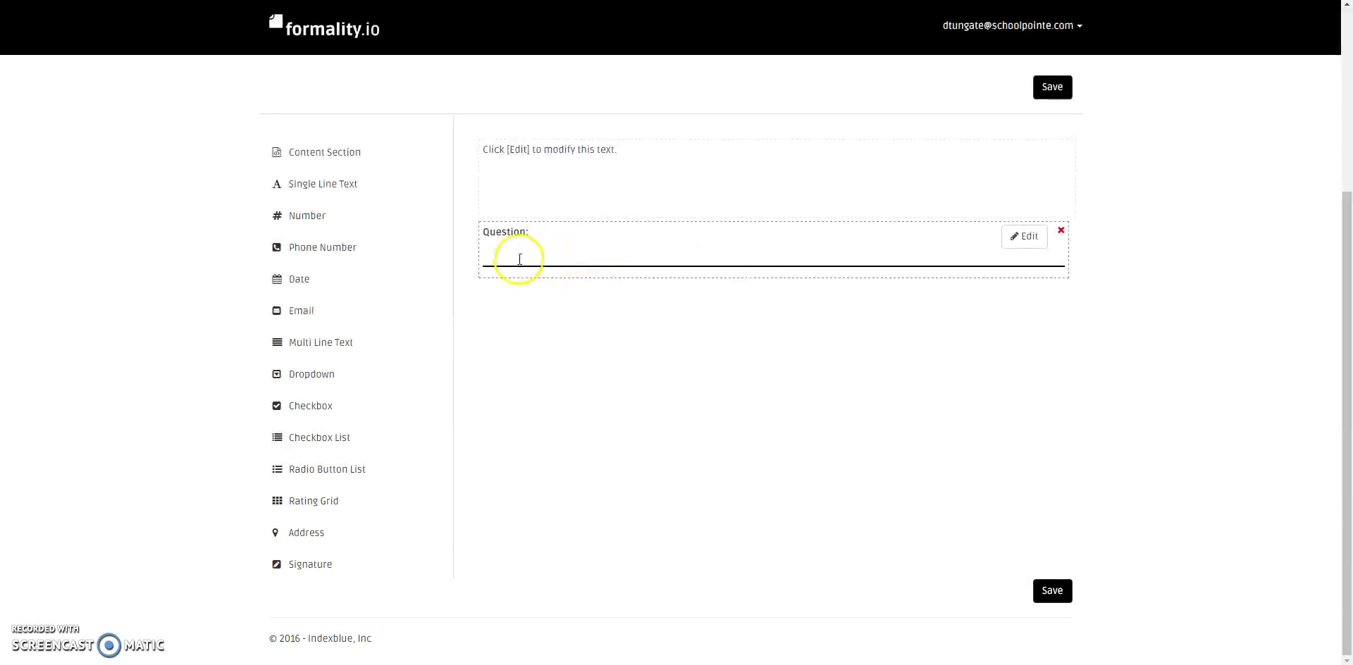
Add a number field and a phone number field below the question, keeping their default properties
left_click_drag(351, 218, 633, 325)
left_click(591, 175)
left_click(798, 297)
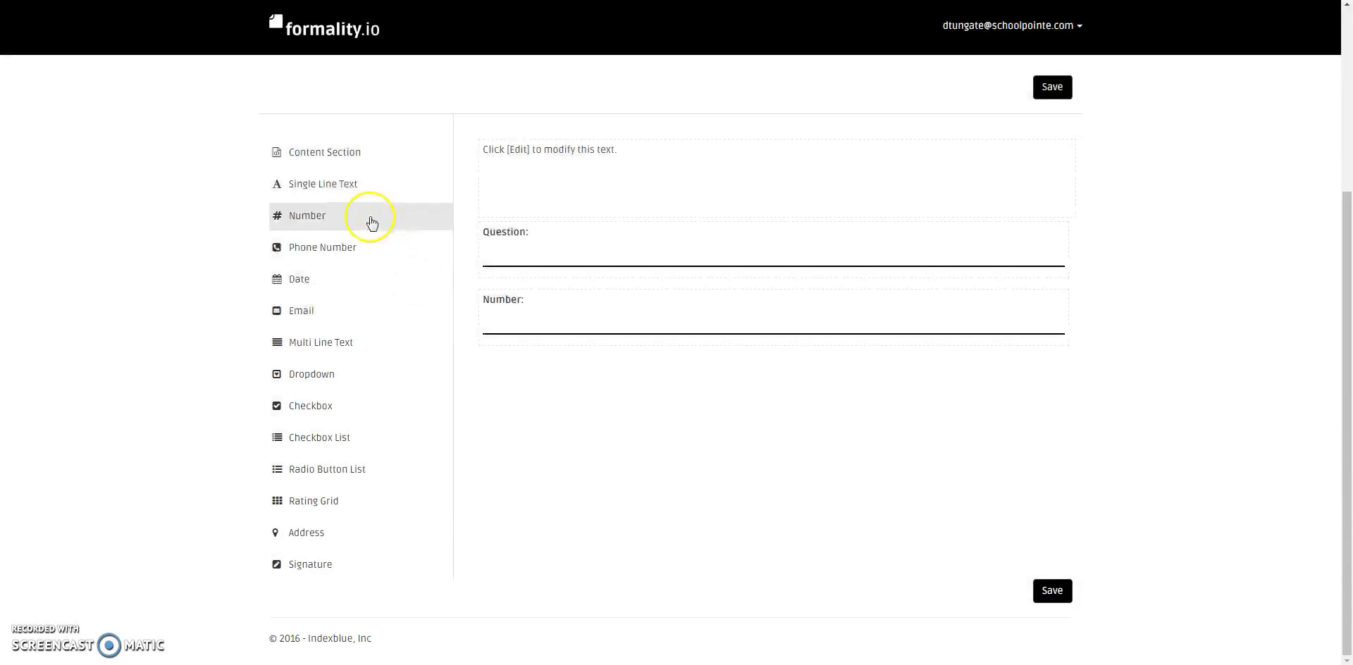
left_click_drag(333, 248, 568, 368)
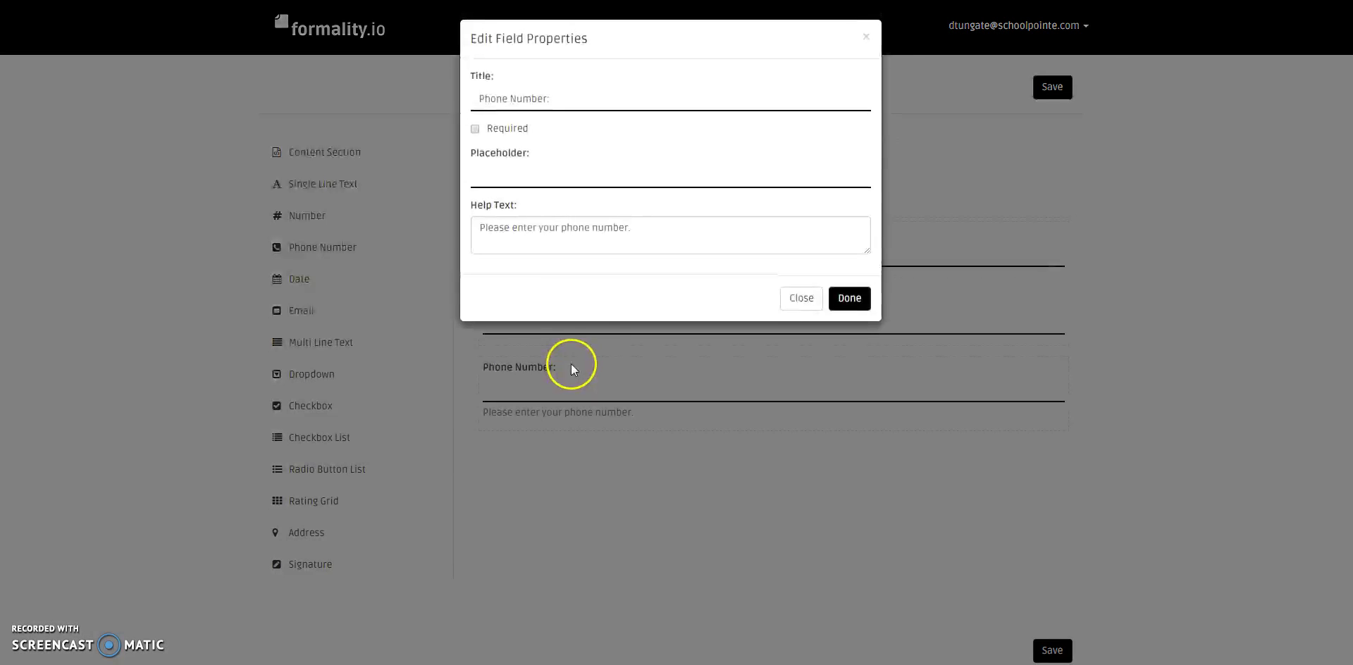
left_click(799, 301)
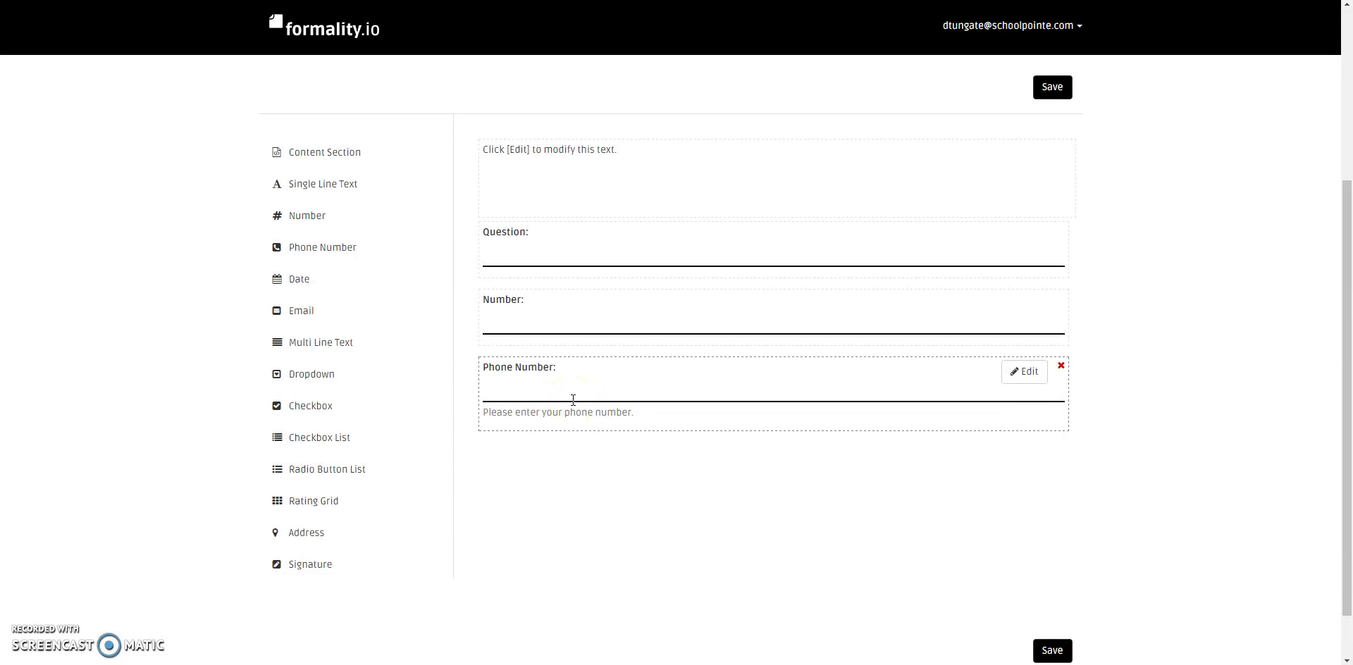
Add a date field below the phone number field, keeping its default properties
scroll(560, 396, "down", 2)
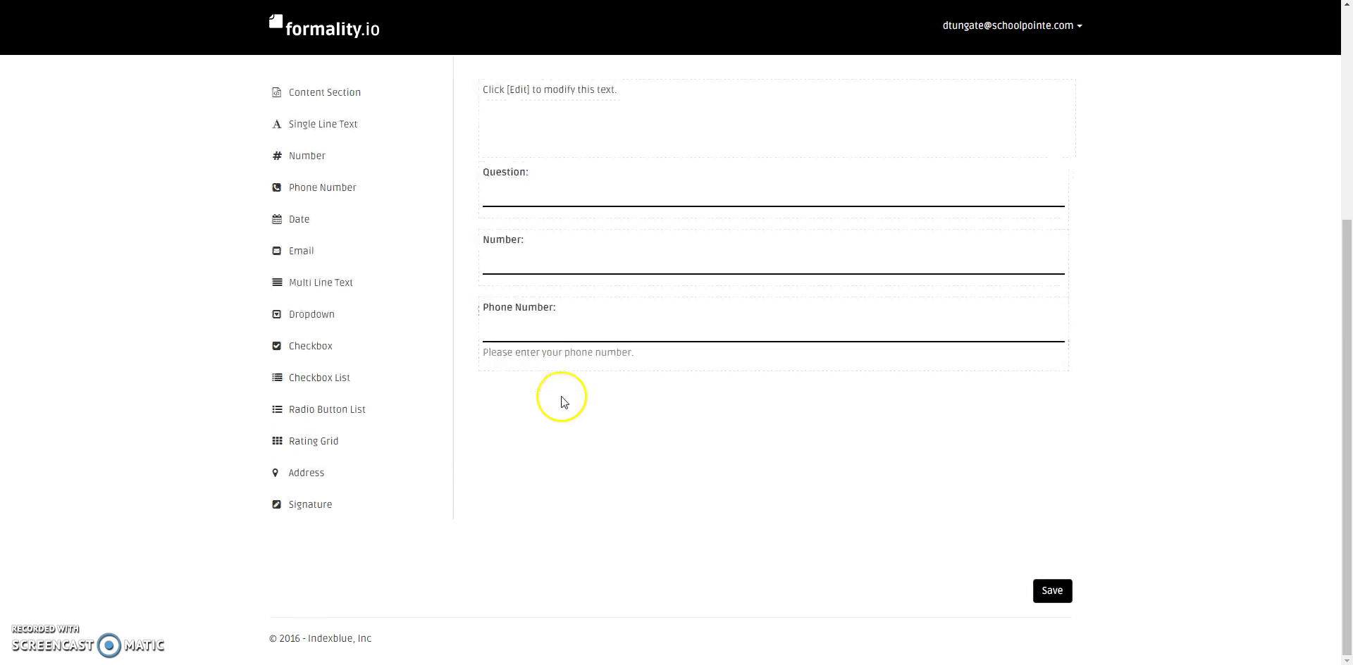
left_click_drag(356, 218, 584, 456)
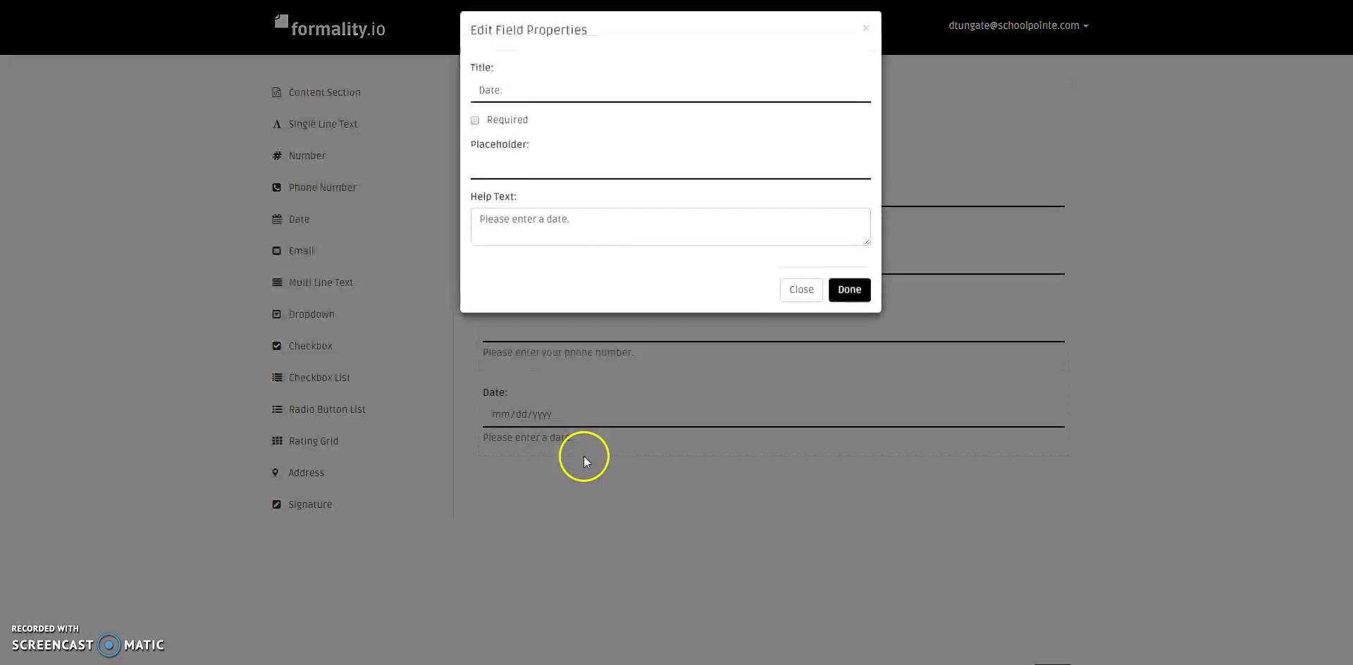
left_click(802, 299)
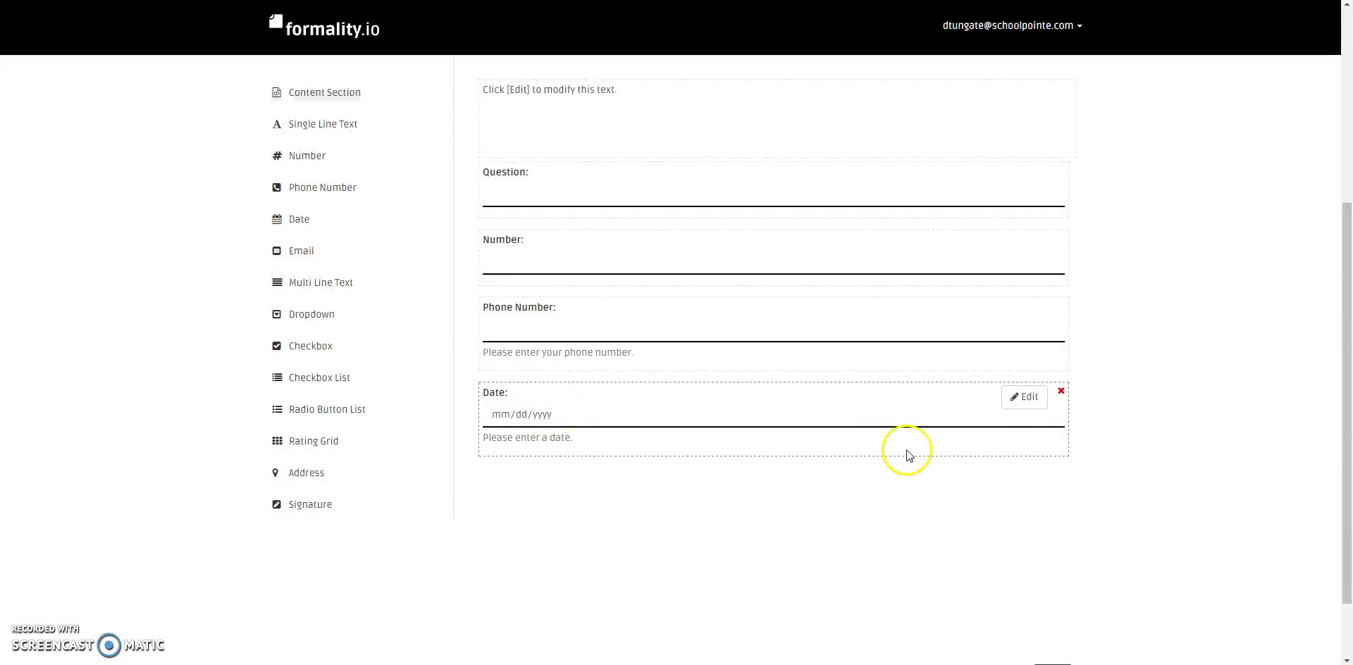
Try out the date field by stepping its month to 11 and viewing the calendar picker
left_click(1036, 415)
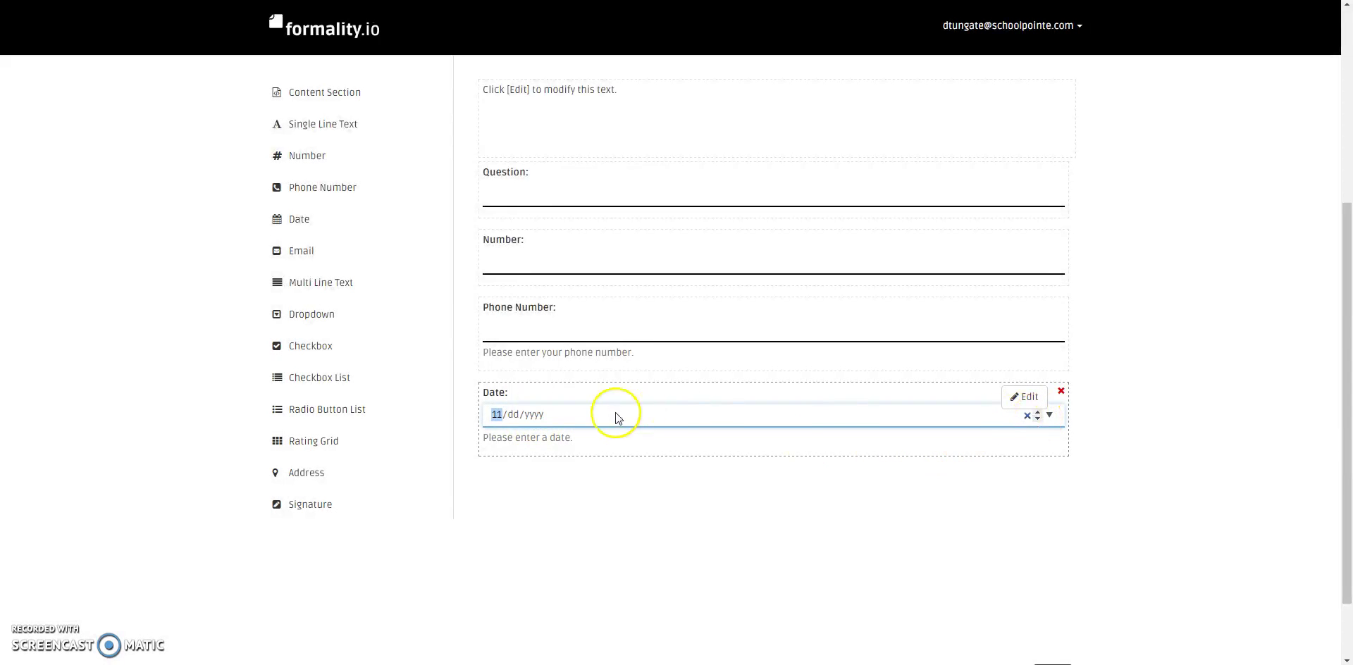
left_click(1049, 415)
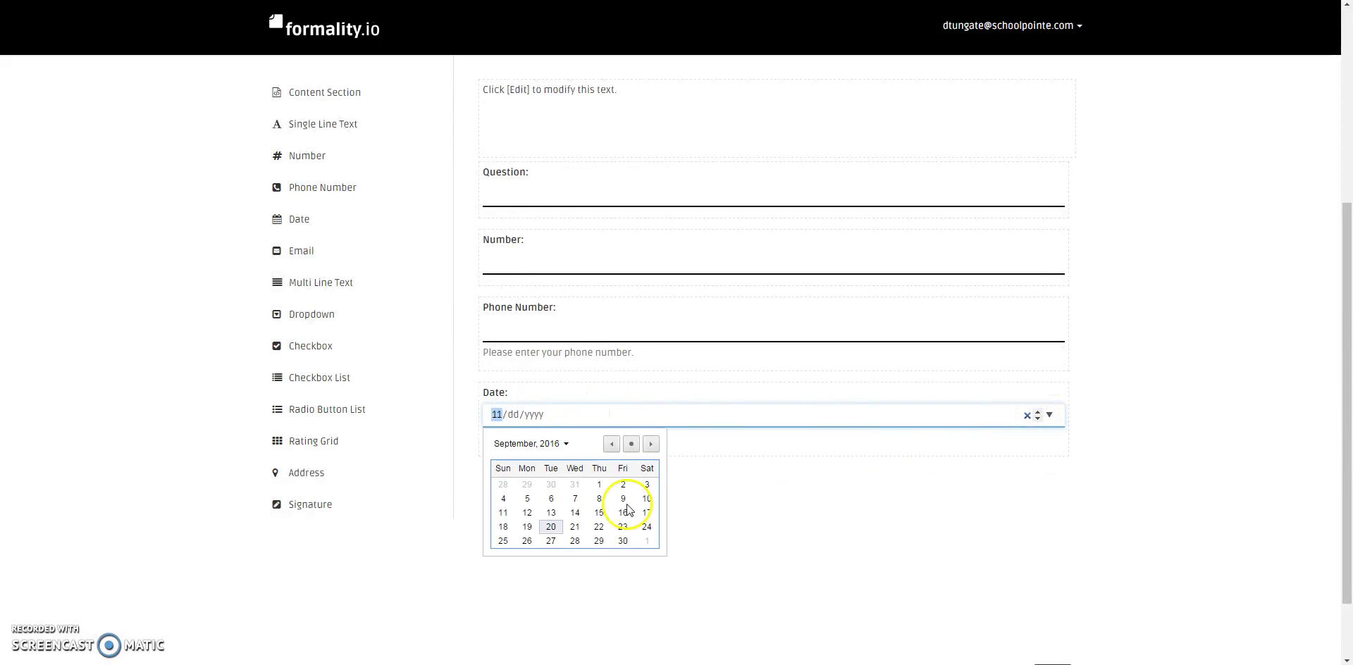
left_click(737, 526)
scroll(380, 327, "down", 2)
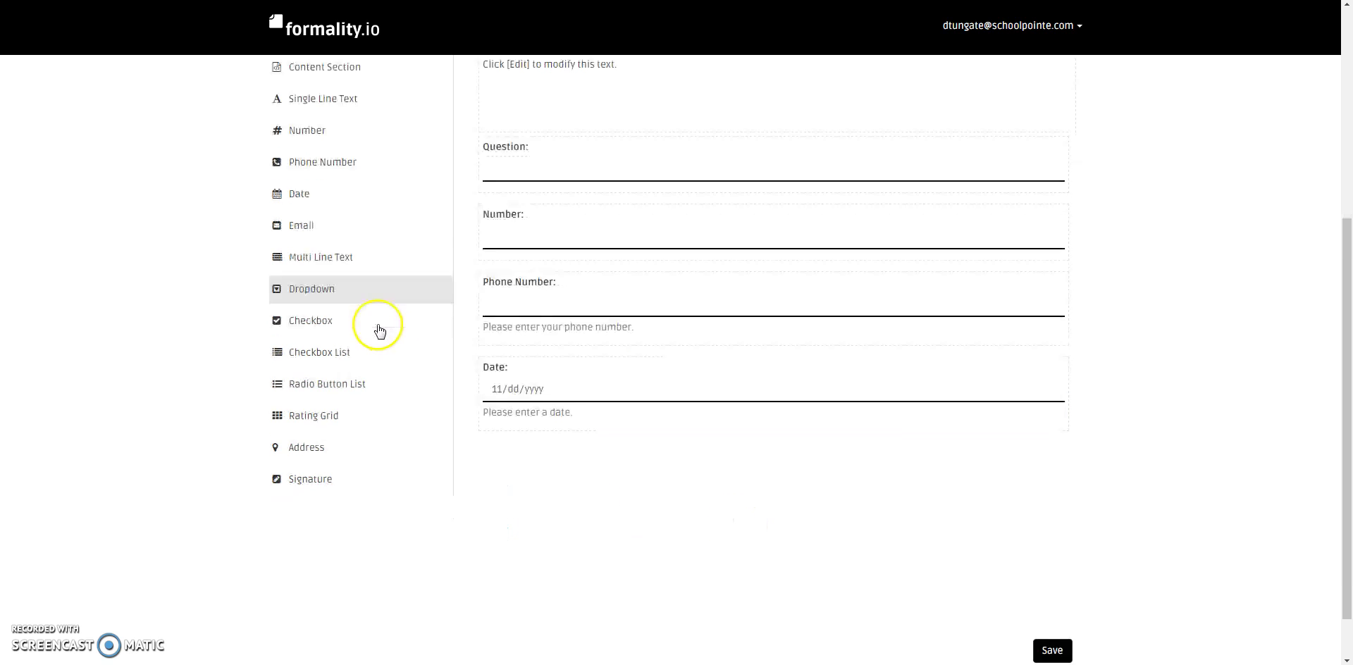
Add an email field and a multi line text field below the date field, keeping their default properties
left_click_drag(365, 184, 598, 459)
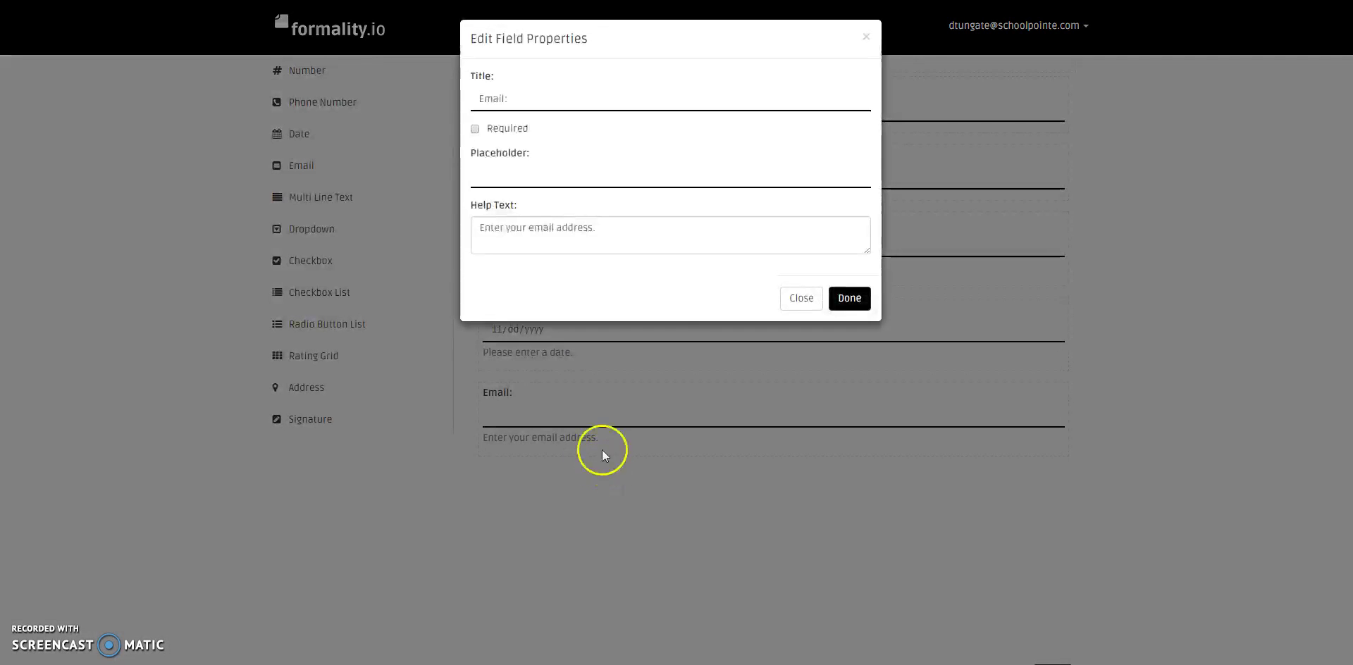
left_click(798, 297)
scroll(694, 330, "down", 1)
left_click_drag(338, 136, 611, 491)
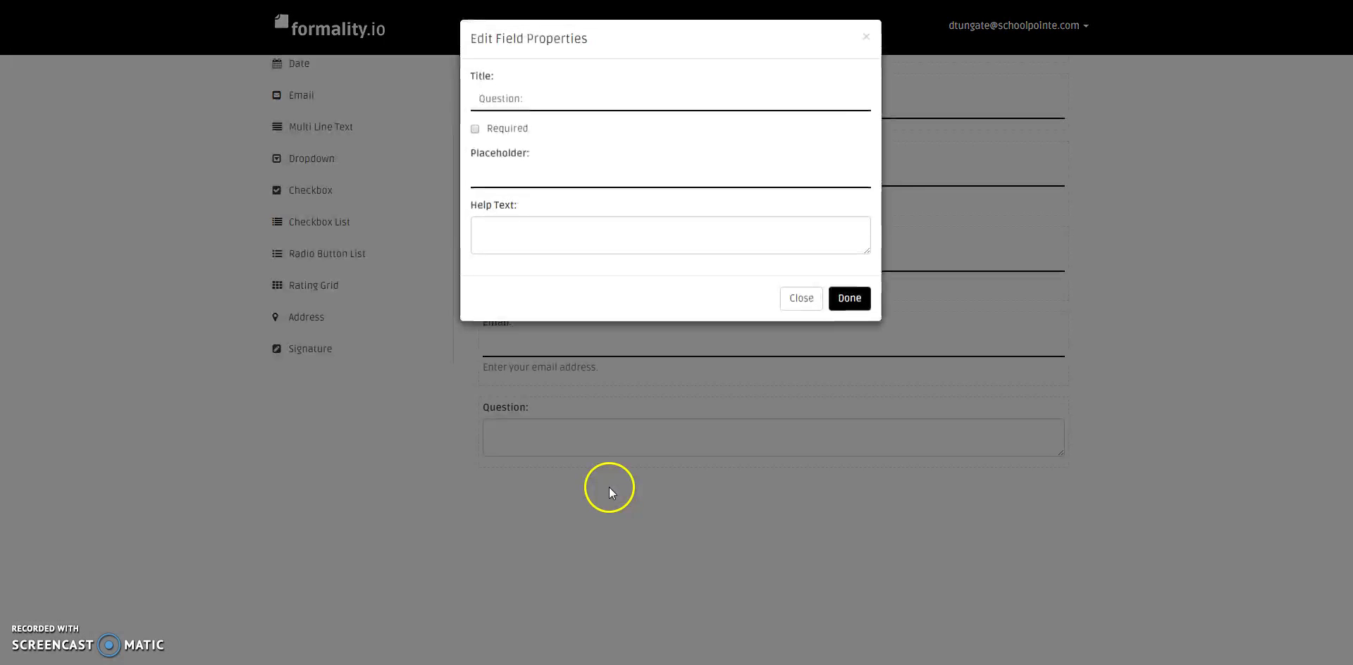
left_click(840, 298)
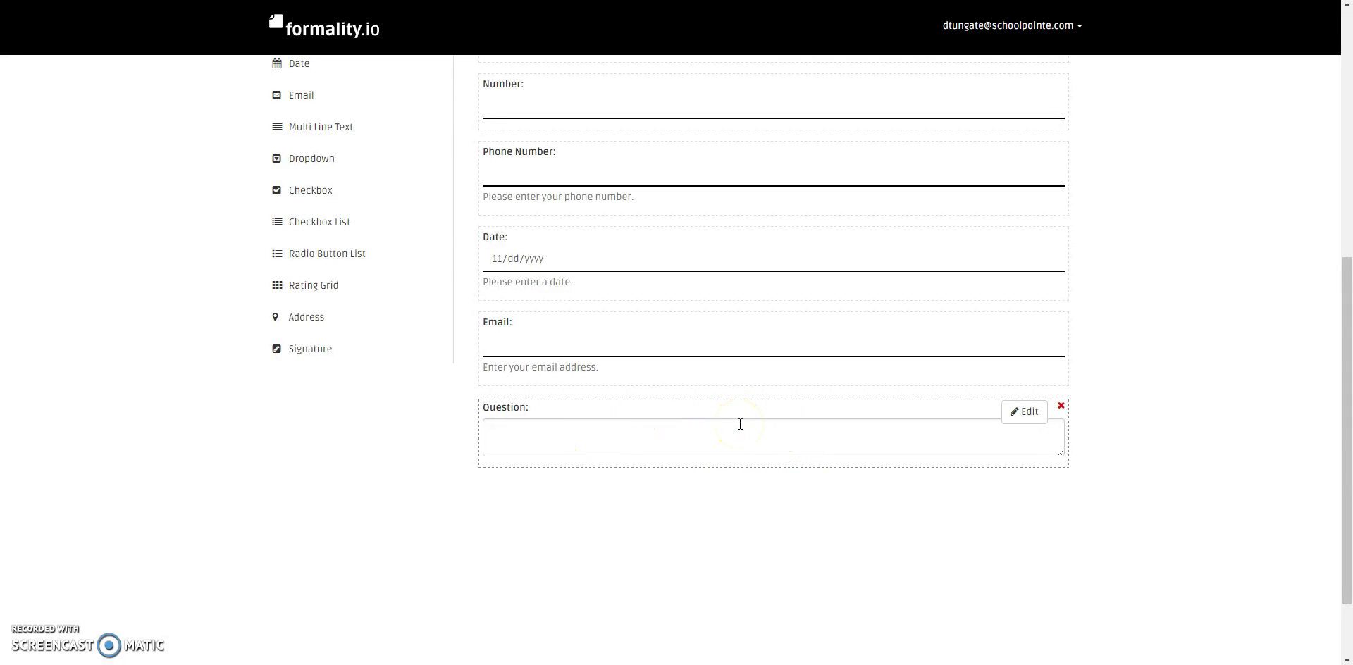
Add a dropdown field below the multi line question and give it three additional blank options
scroll(597, 309, "up", 1)
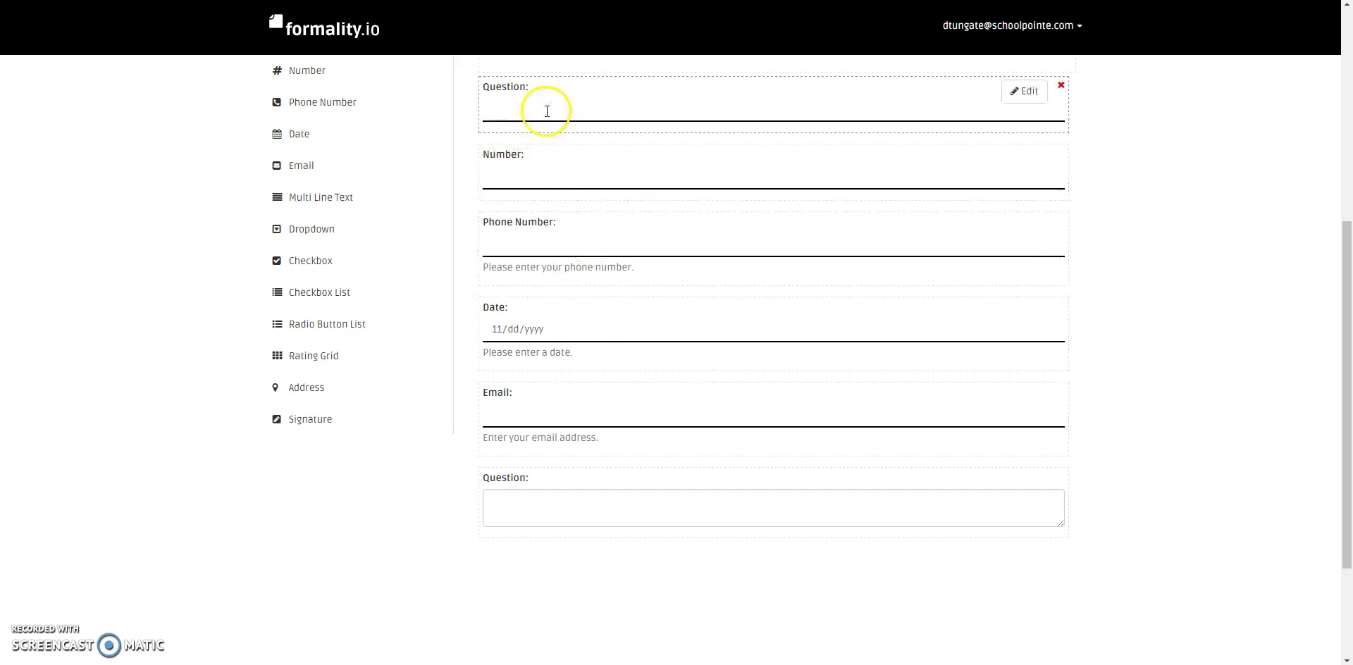
left_click_drag(321, 229, 649, 593)
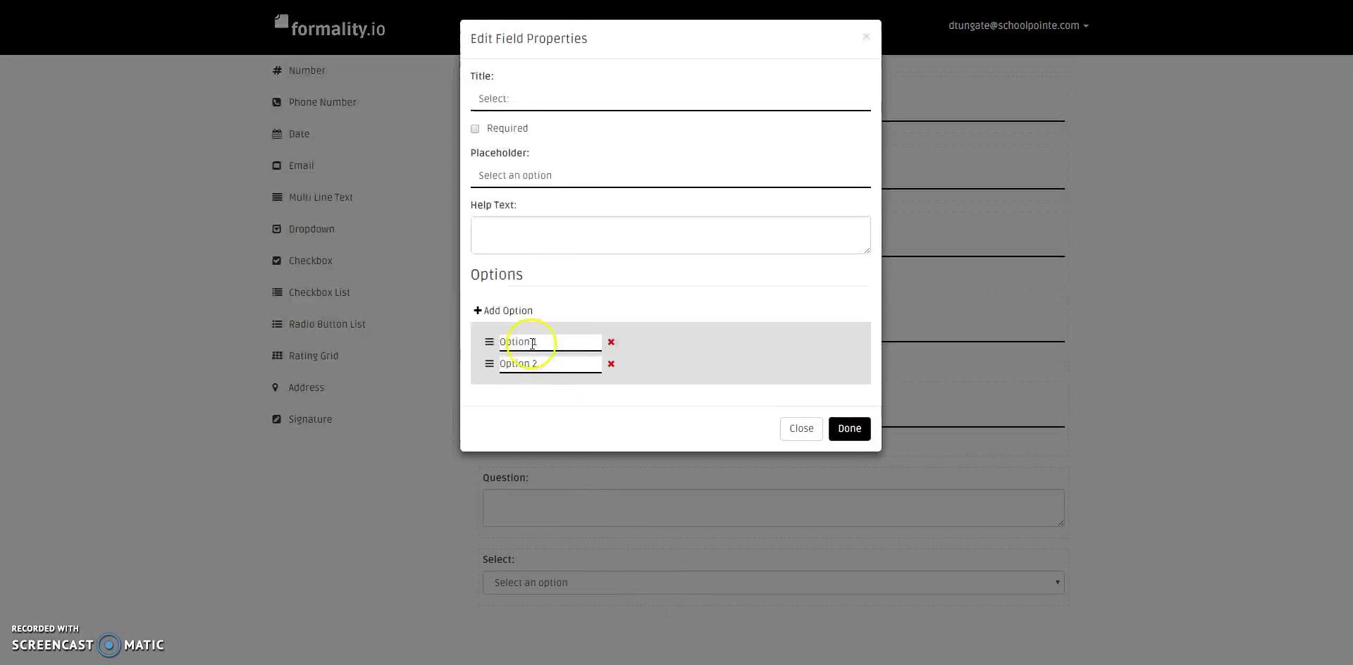
left_click(554, 99)
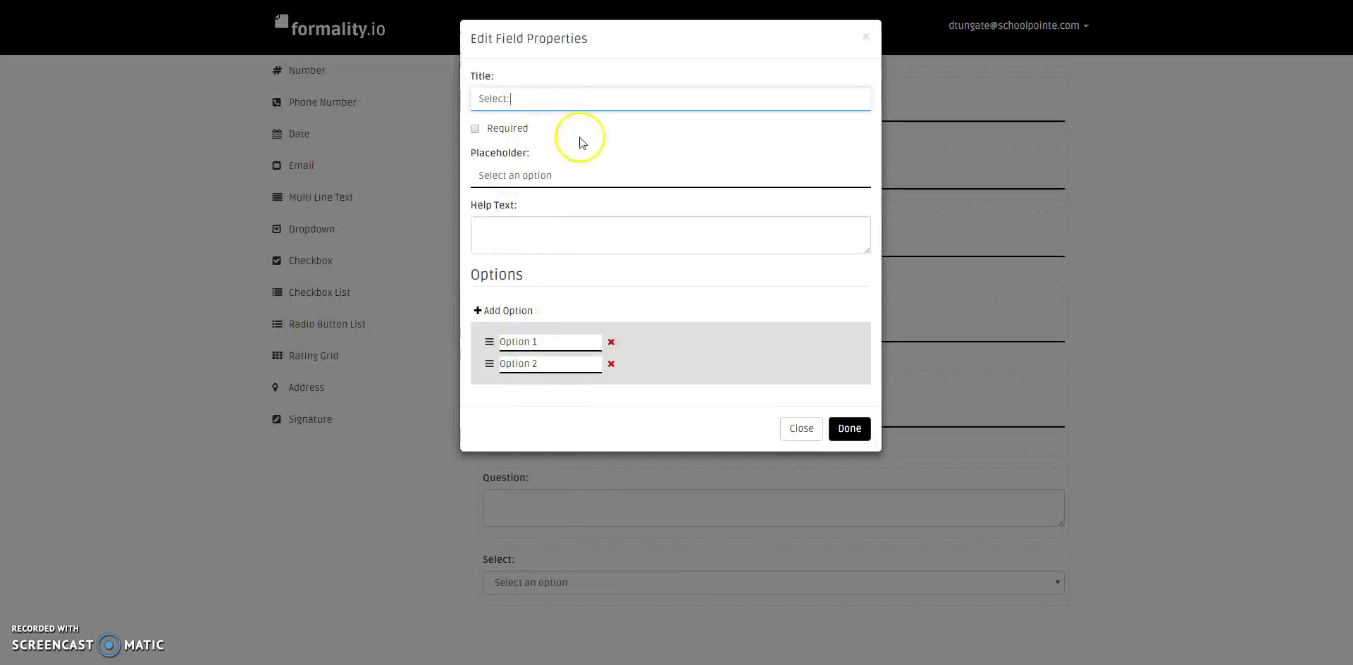
left_click(564, 176)
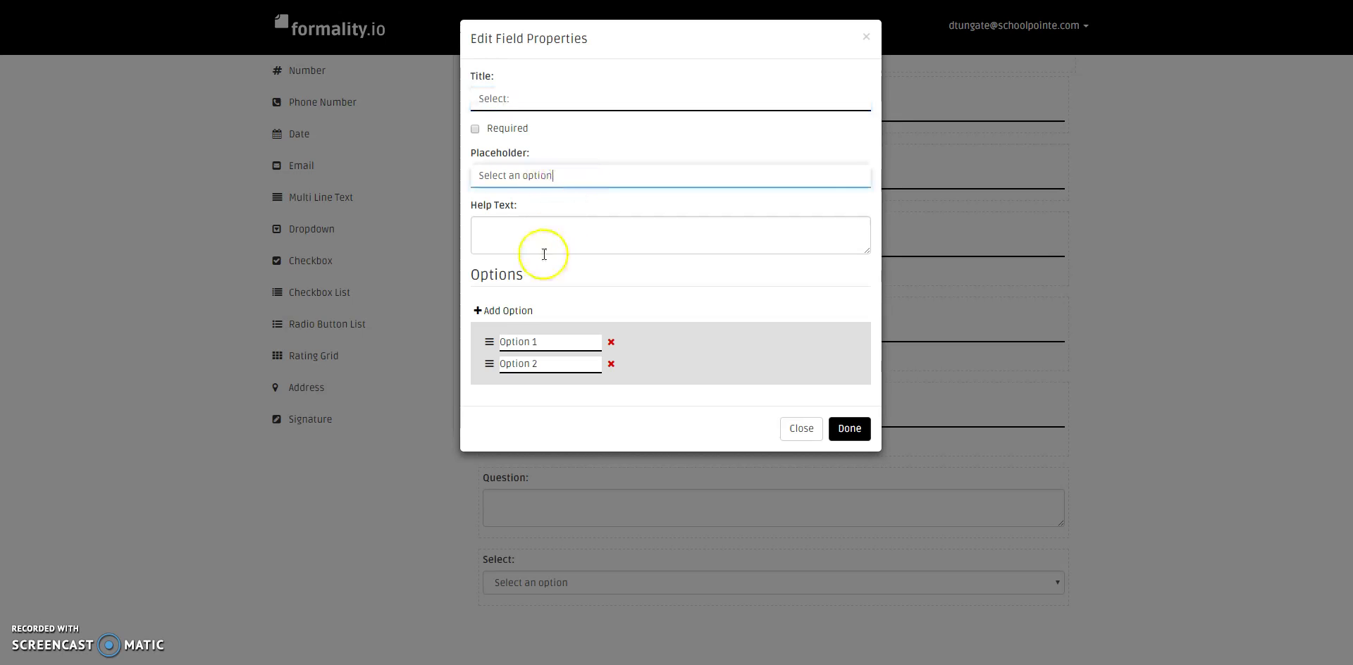
left_click(506, 311)
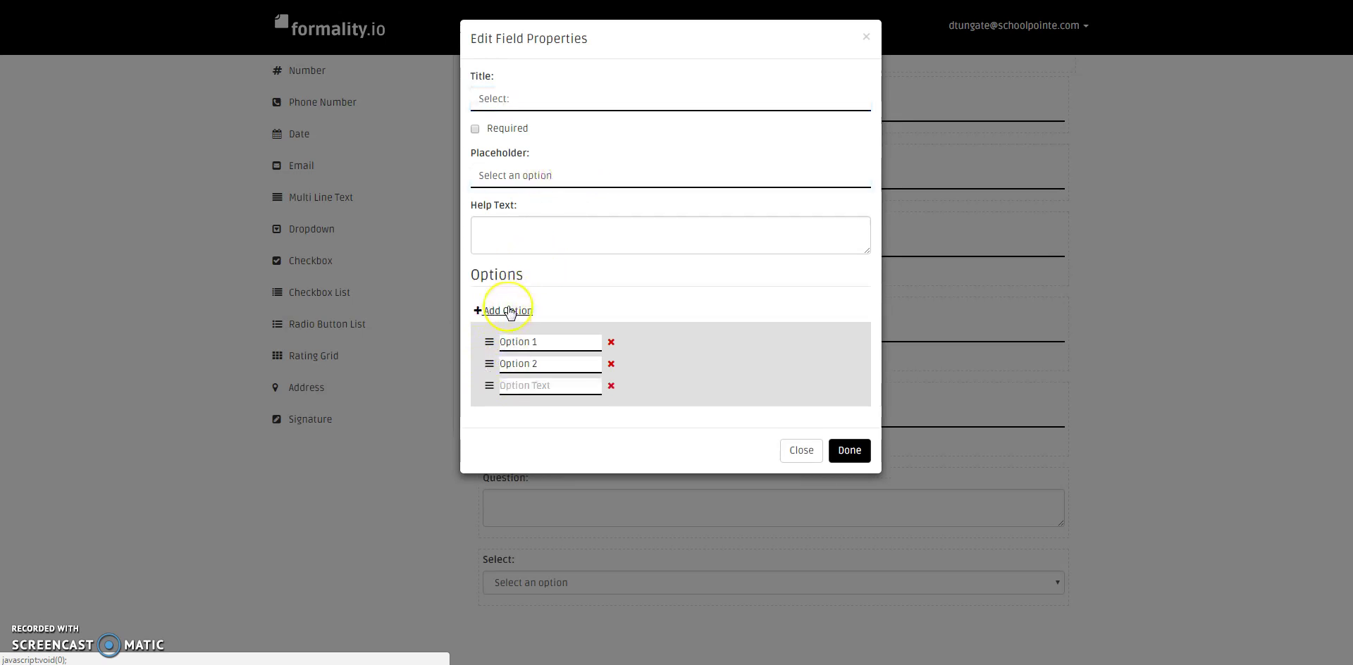
left_click(506, 311)
left_click(506, 311)
left_click(847, 493)
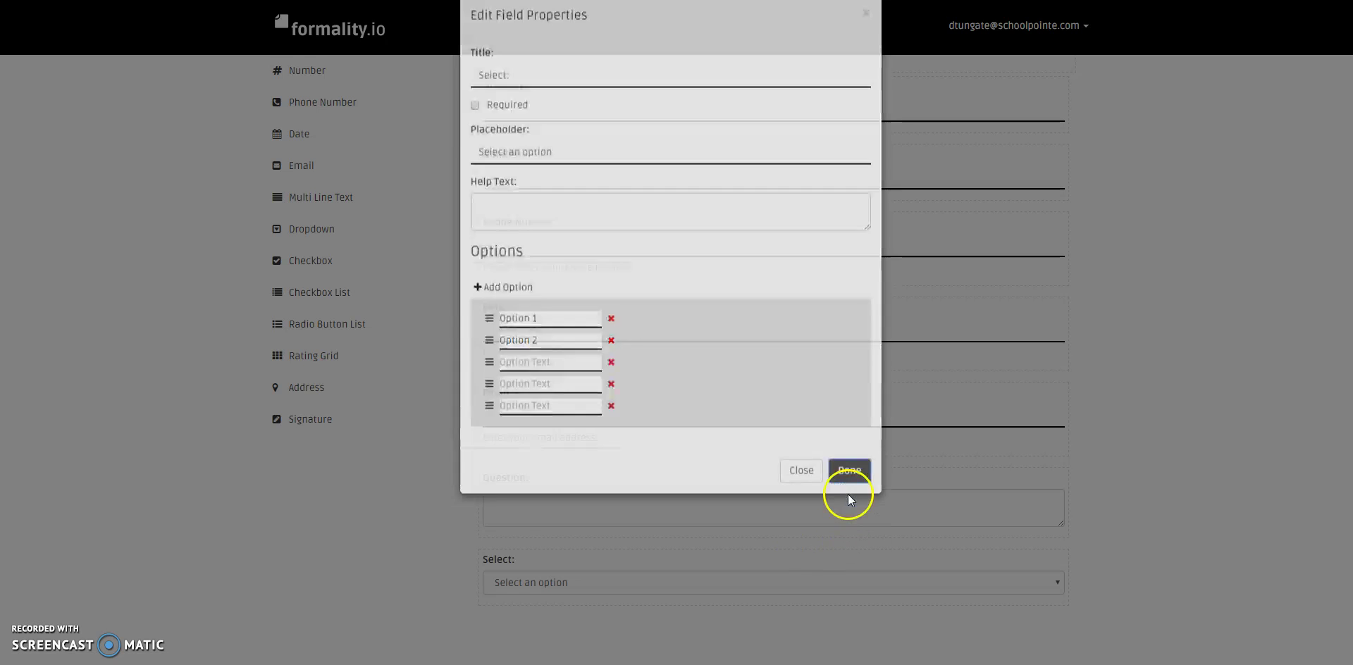
Add a checkbox field below the dropdown, keeping its title "Check me" and leaving it optional
scroll(798, 523, "down", 1)
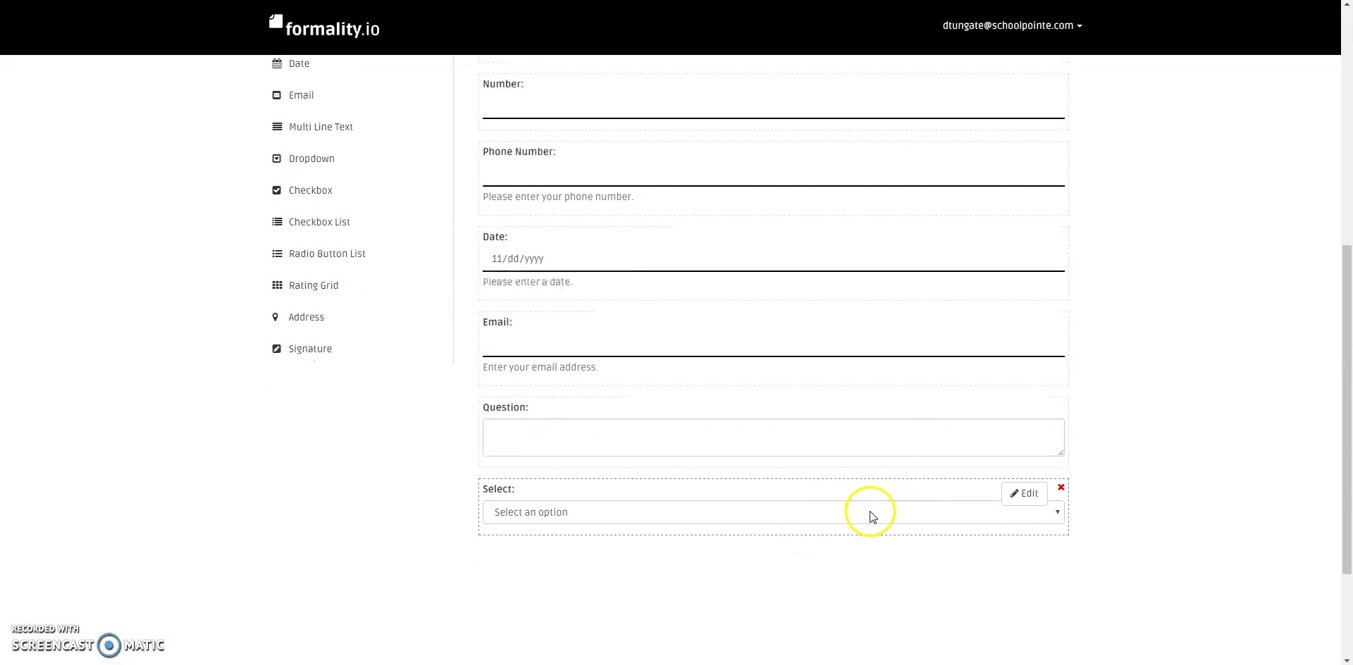
scroll(861, 514, "down", 1)
left_click_drag(345, 126, 674, 539)
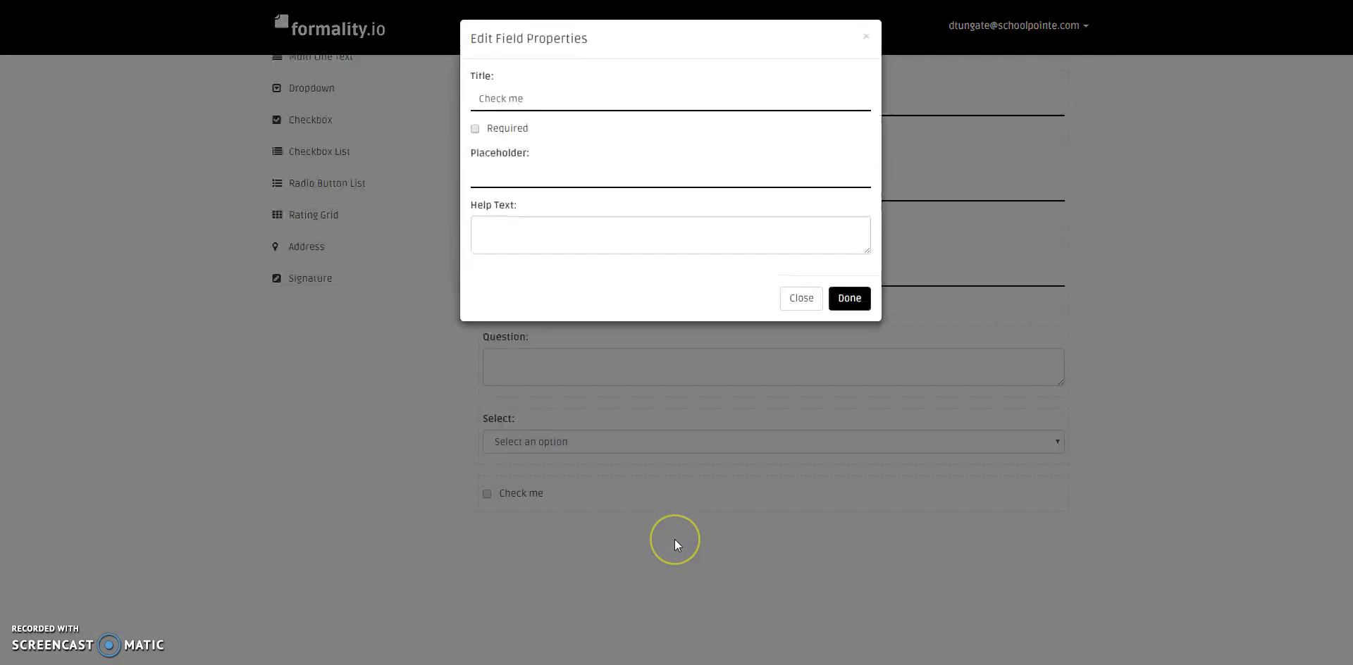
left_click(530, 97)
left_click_drag(546, 98, 438, 90)
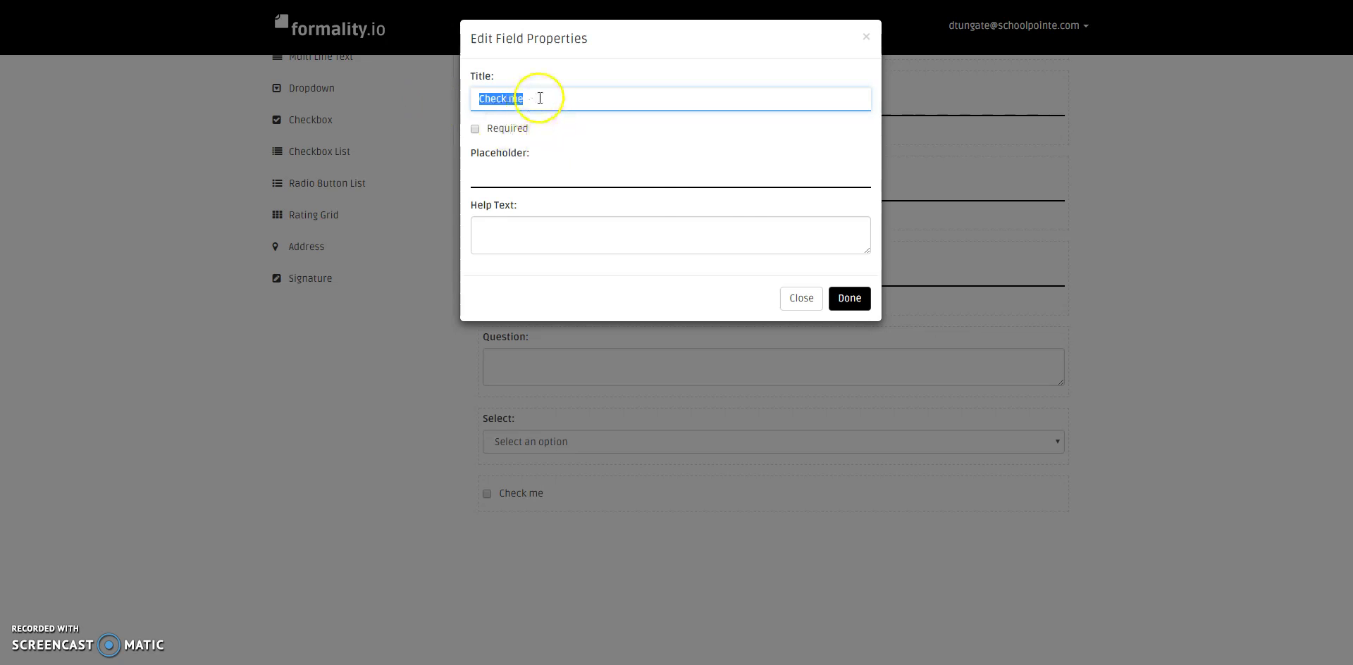
left_click(849, 298)
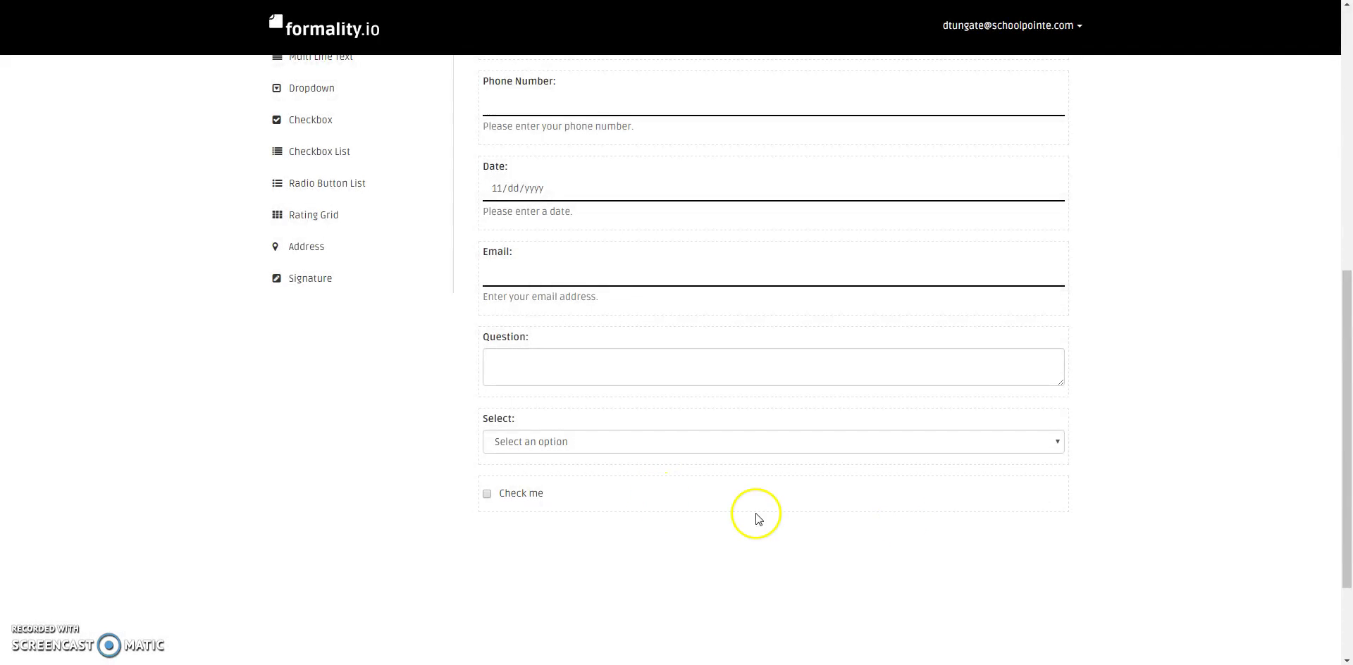
Set the "Check me" checkbox's placeholder to "Test" and save the form
left_click(1024, 494)
left_click(530, 174)
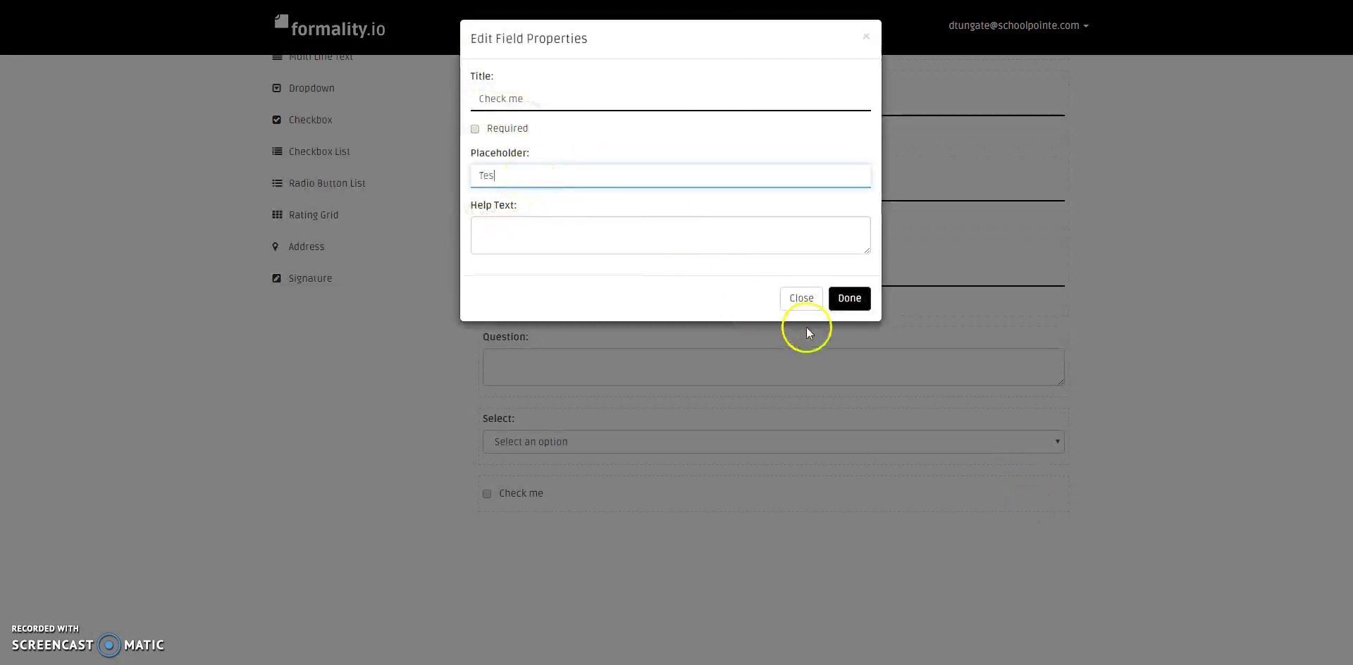
left_click(850, 298)
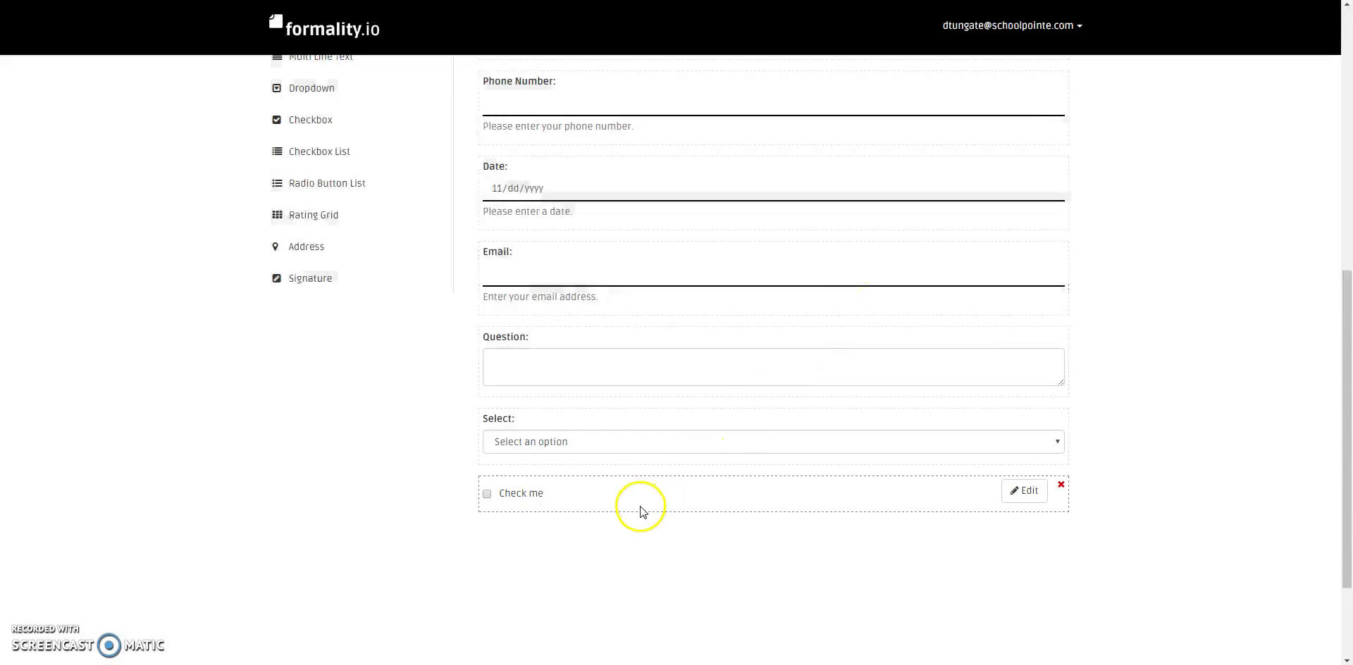
scroll(641, 509, "down", 2)
left_click(1045, 586)
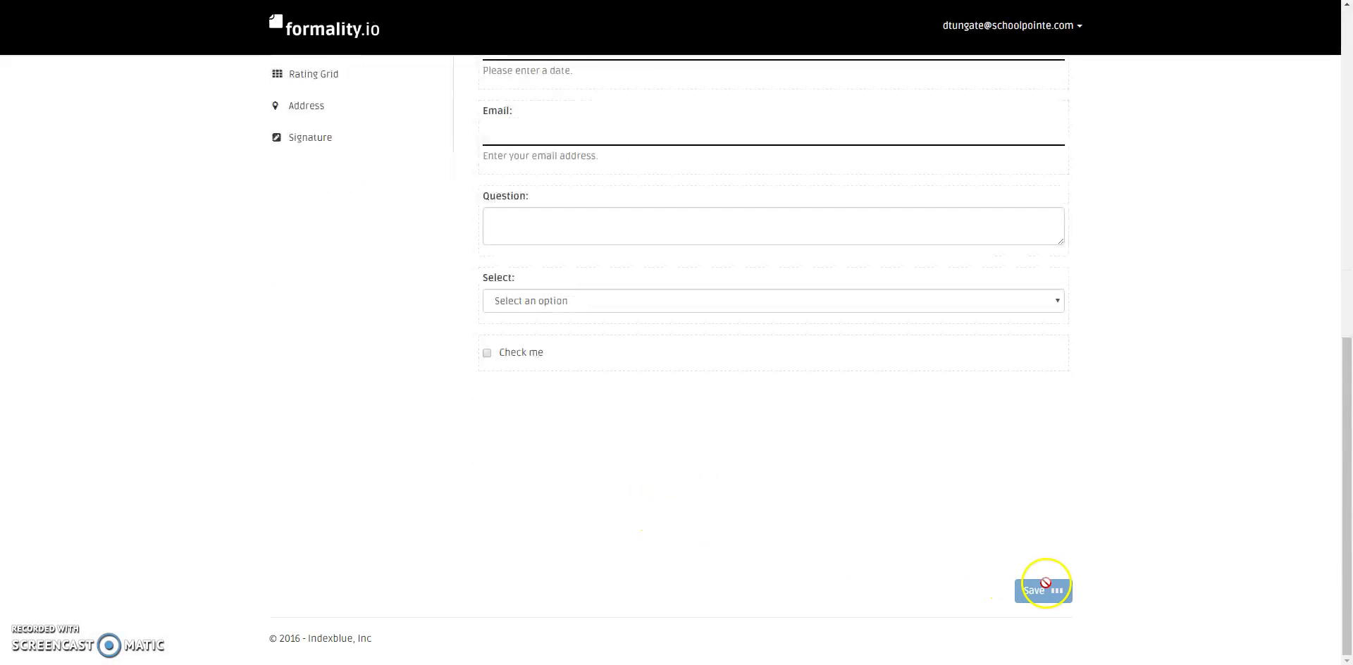
Add a checkbox list below the "Check me" checkbox, keeping its default title and two options
scroll(994, 535, "up", 3)
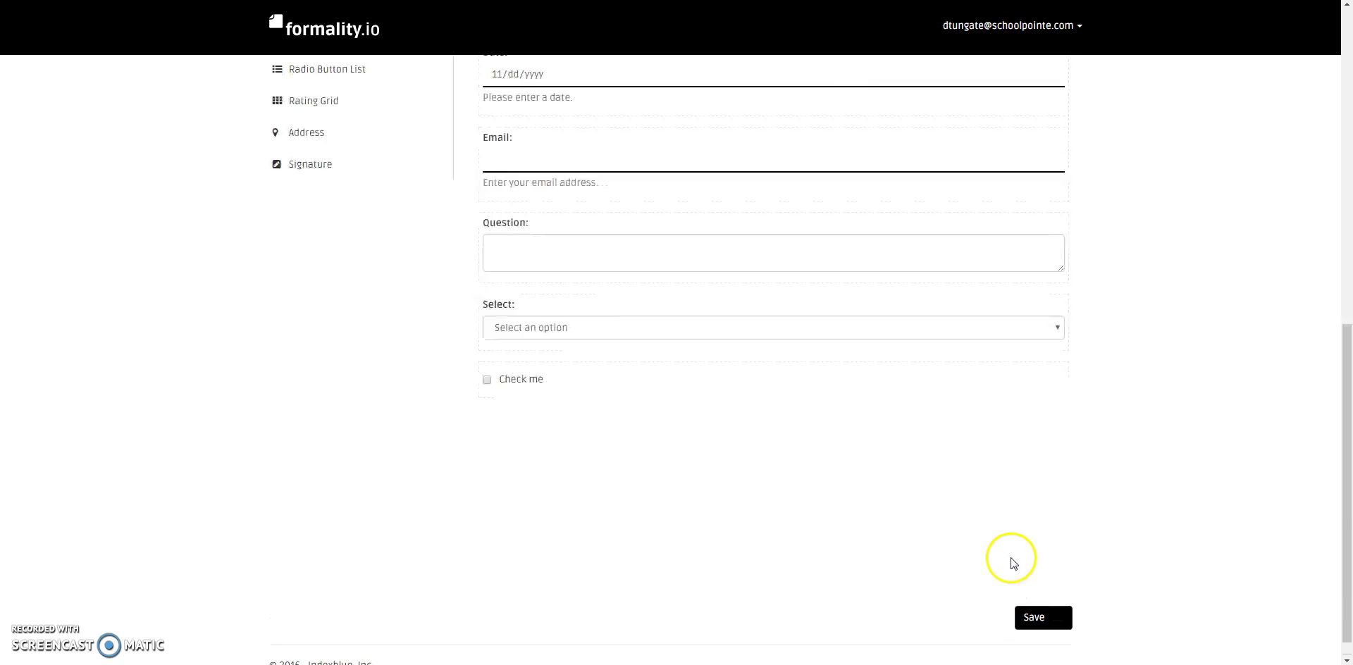
scroll(499, 373, "down", 1)
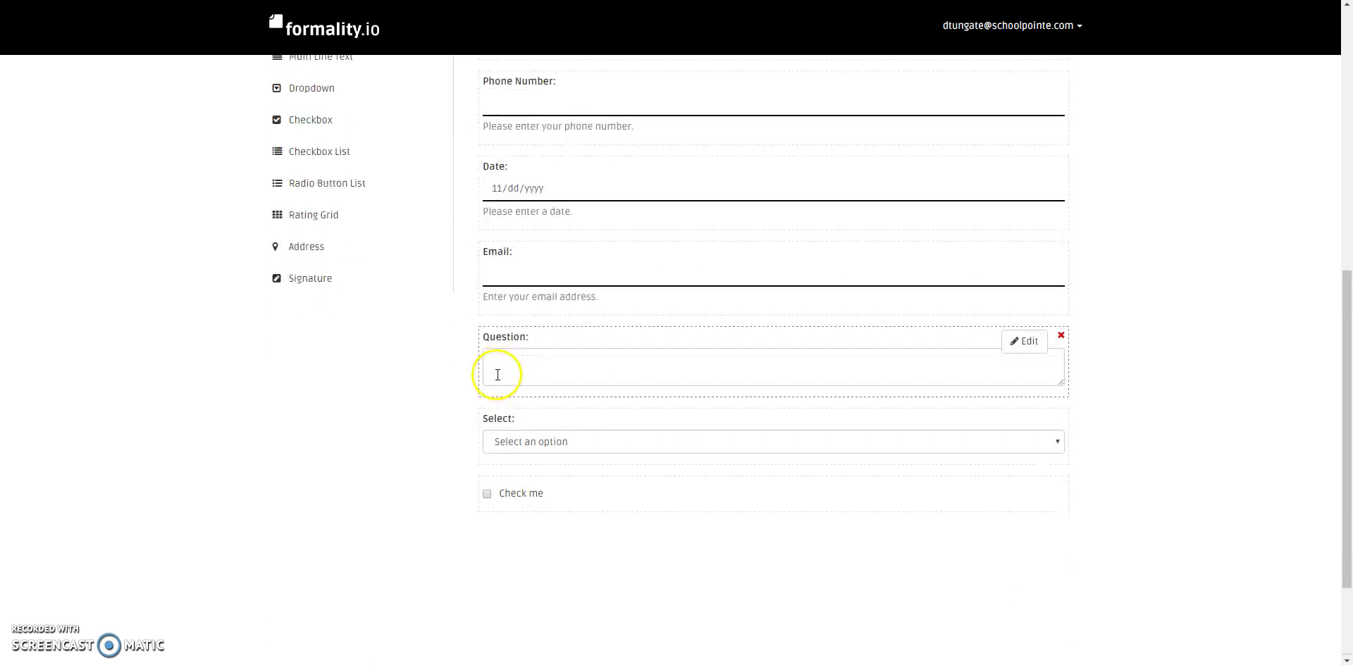
left_click_drag(291, 140, 592, 560)
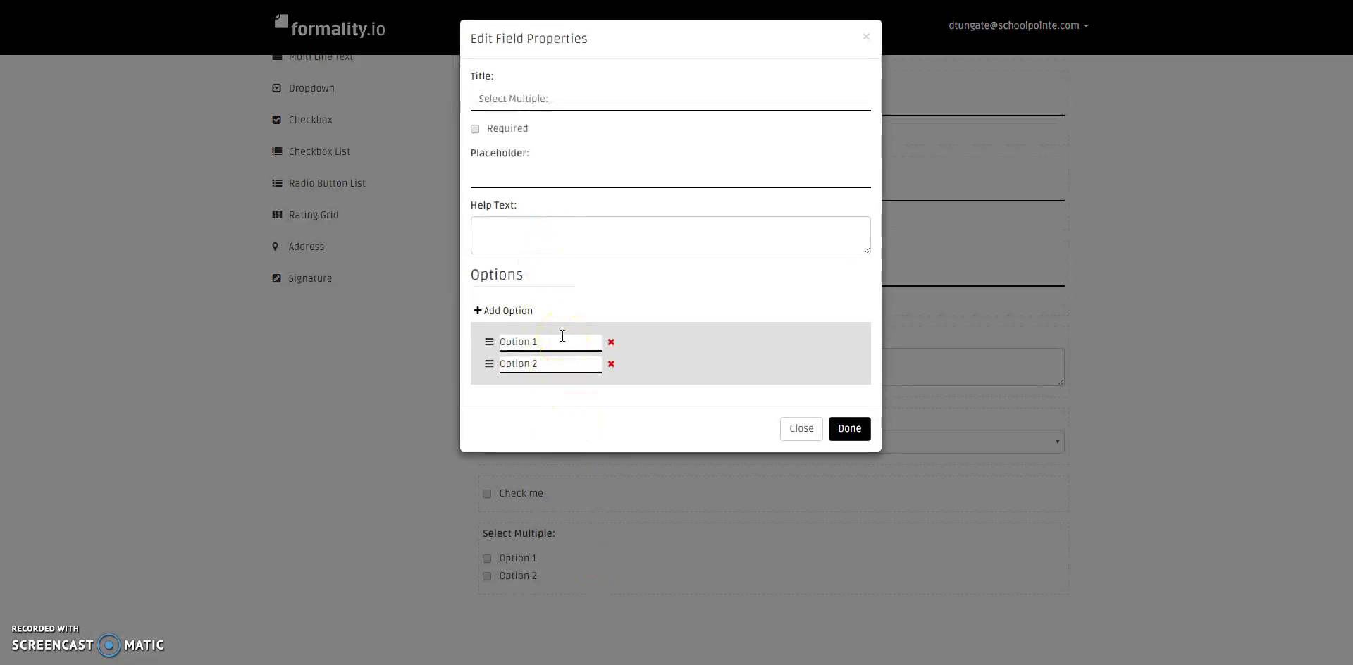
left_click(788, 430)
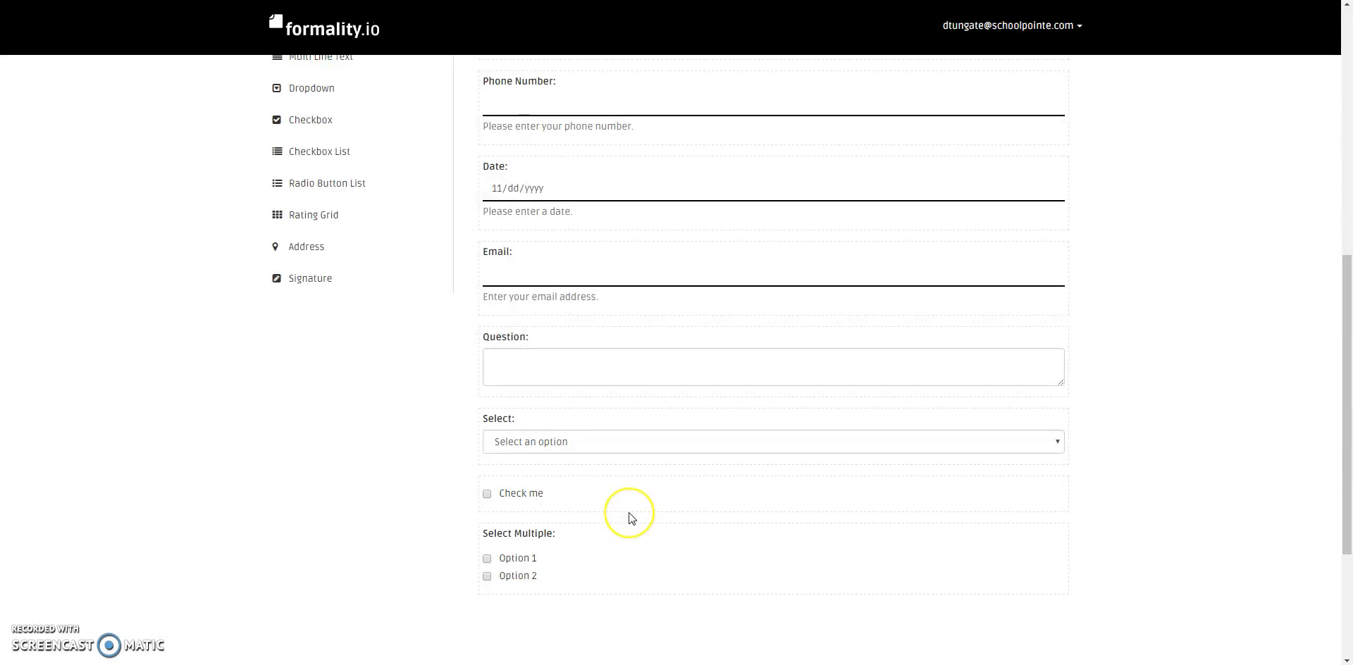
Compare the properties of the single checkbox with those of the checkbox list, leaving both unchanged
mouse_move(621, 507)
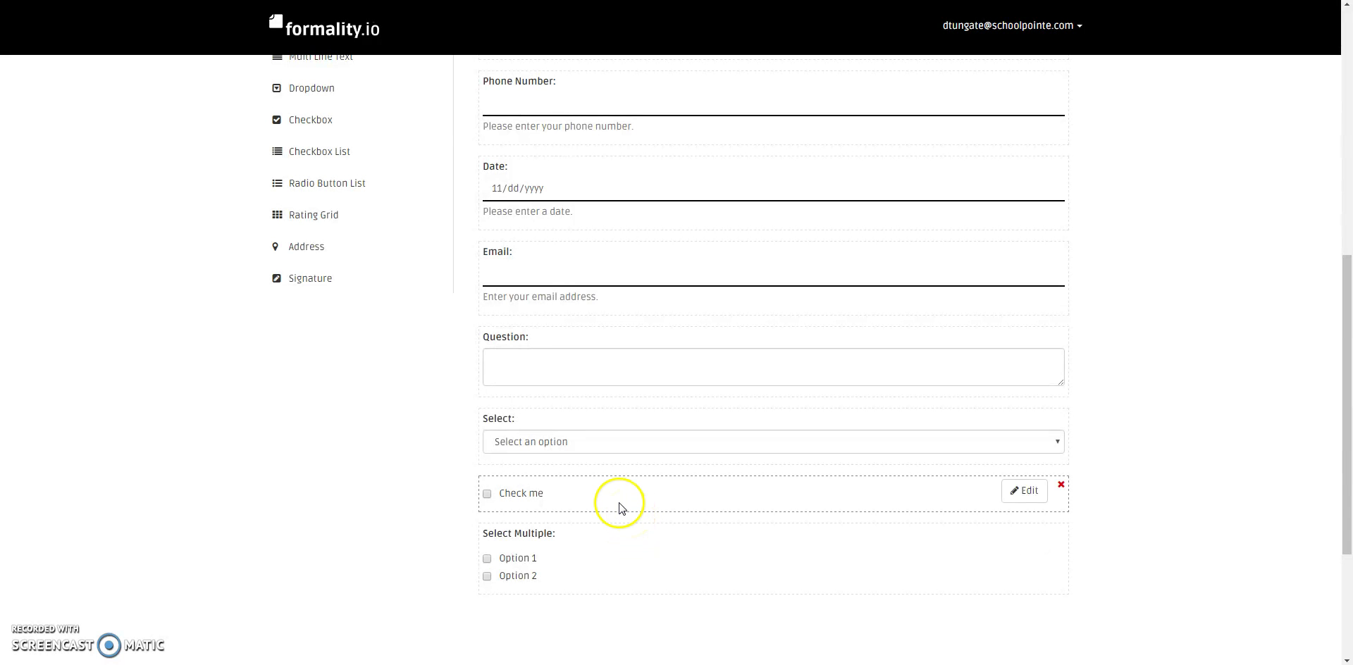
left_click(1023, 491)
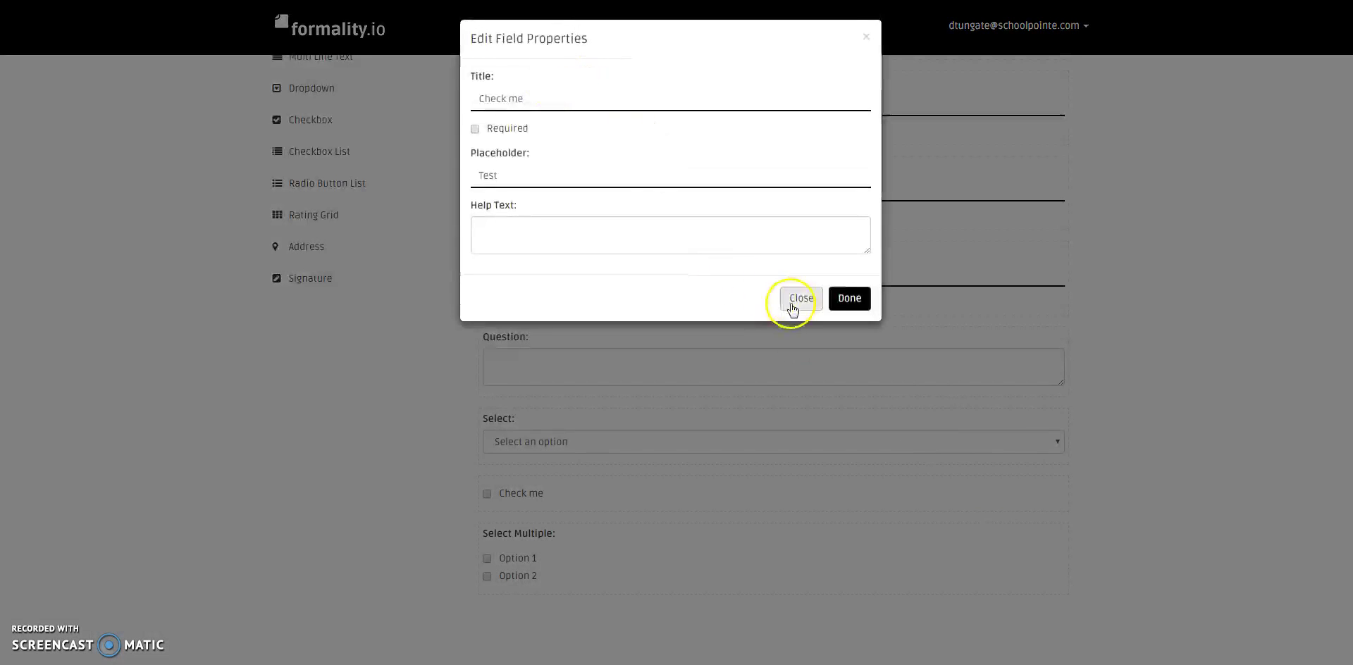
left_click(799, 284)
left_click(1017, 539)
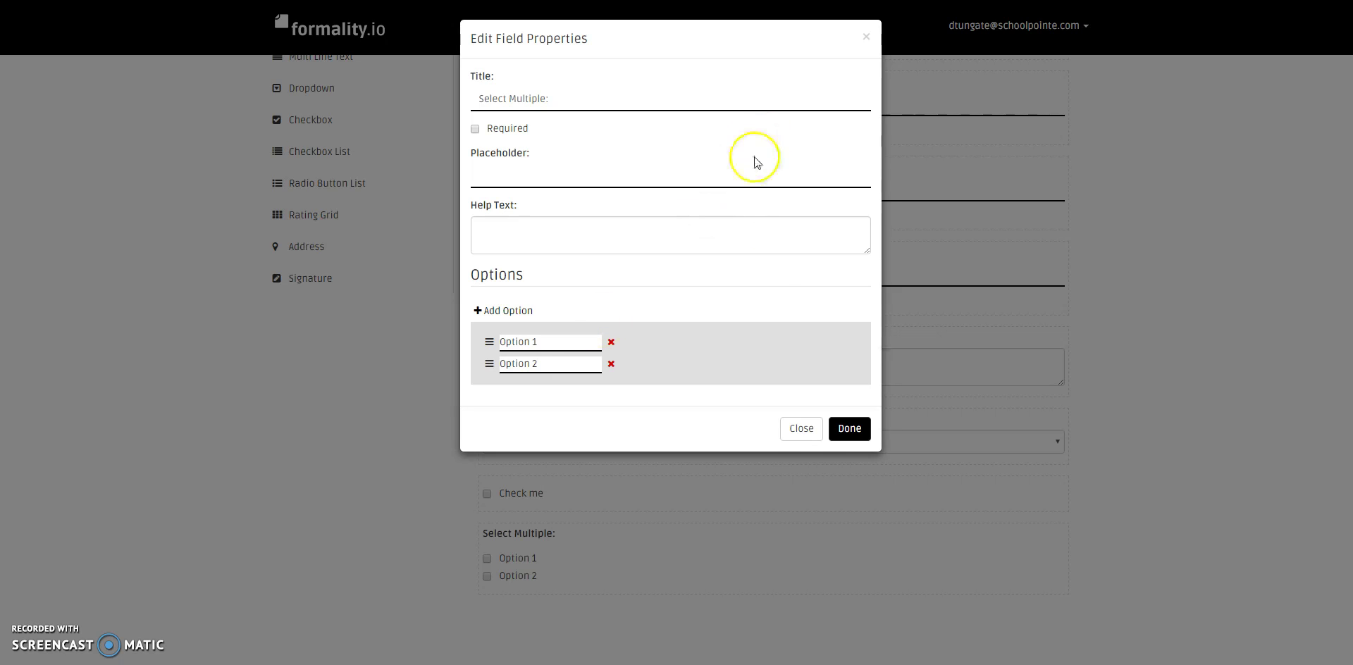
left_click(802, 428)
Add a radio button list and a rating grid below the checkbox list, keeping their default properties
left_click_drag(331, 112, 657, 590)
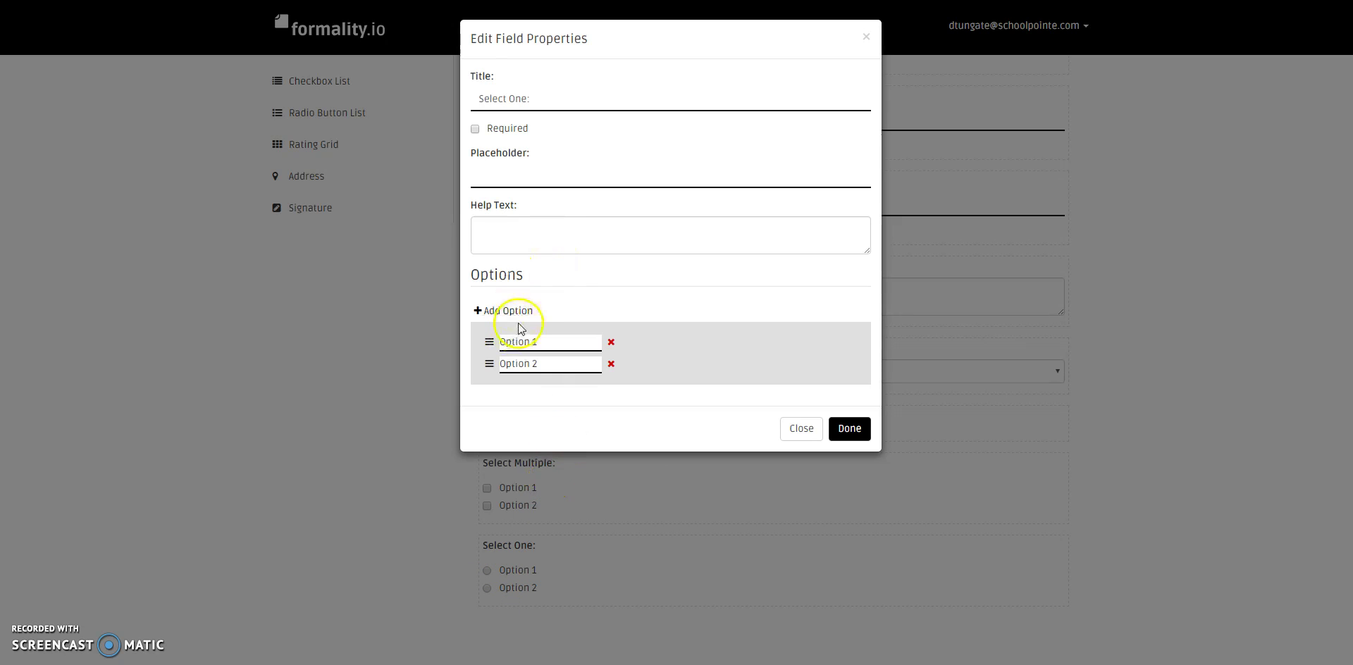
left_click(799, 428)
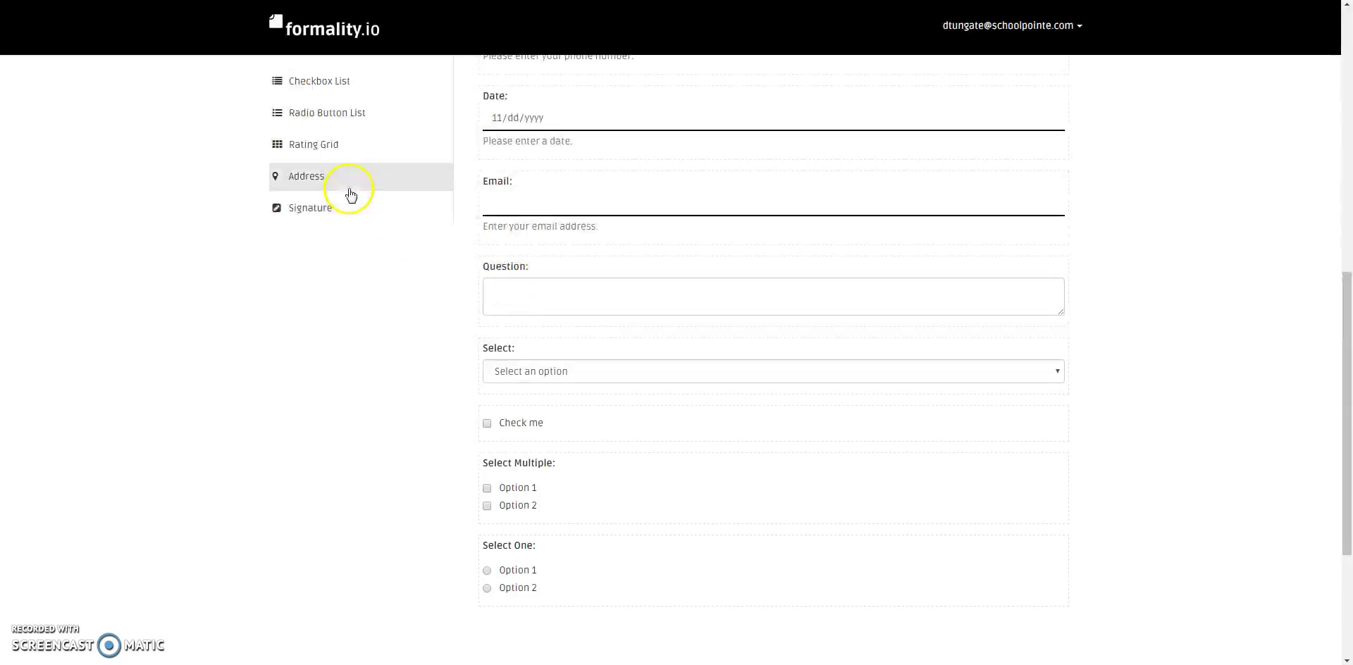
left_click_drag(332, 155, 568, 574)
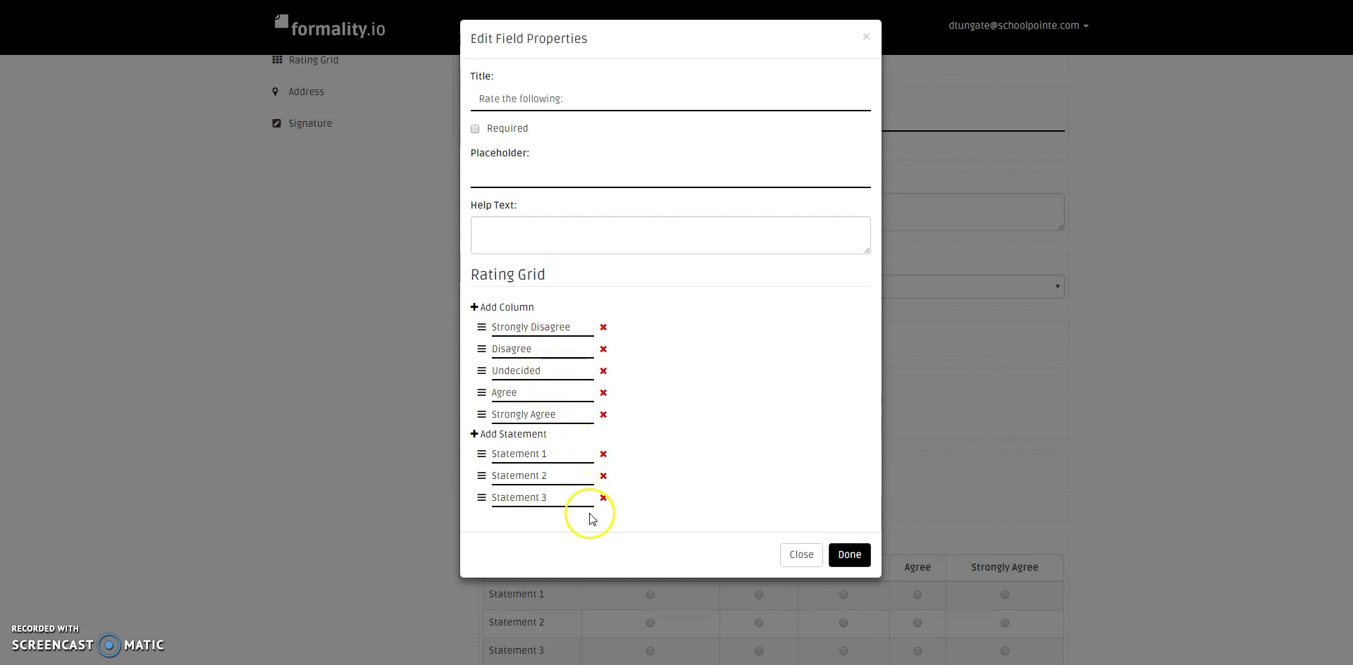
left_click(802, 557)
Insert an address field and a signature field between the date and email fields, keeping their default properties
scroll(805, 561, "down", 1)
scroll(811, 562, "up", 2)
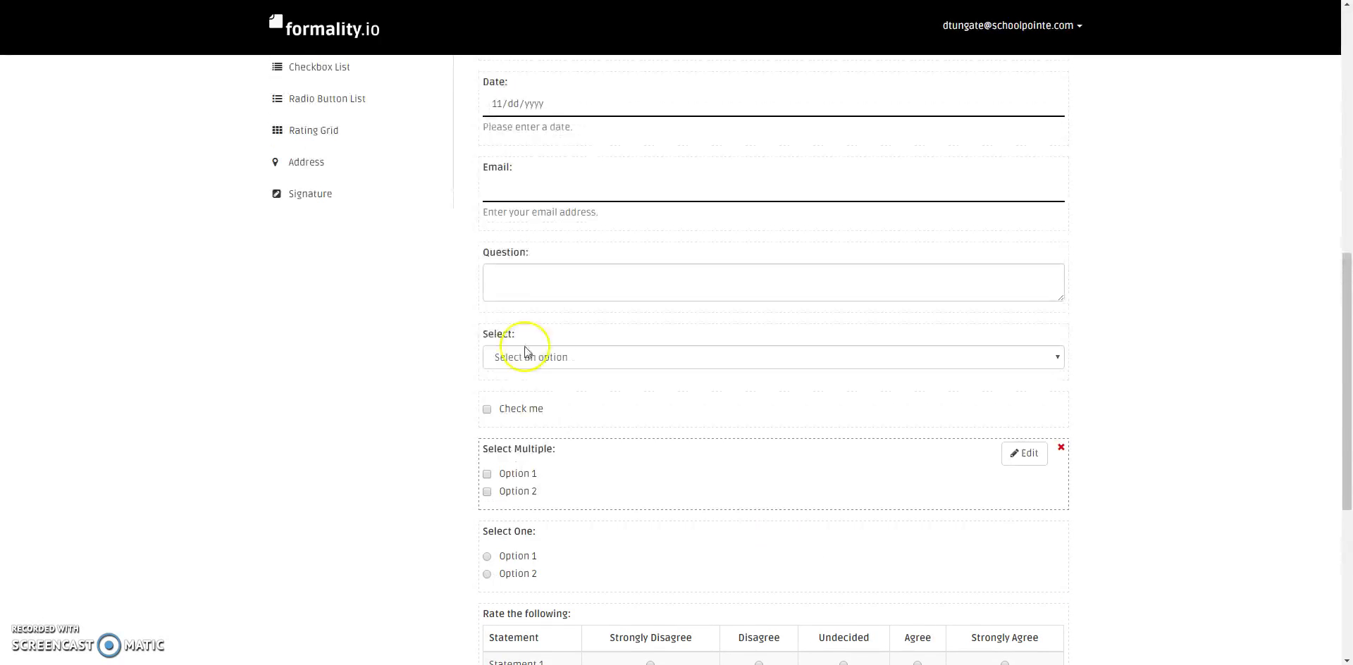
left_click_drag(337, 167, 552, 272)
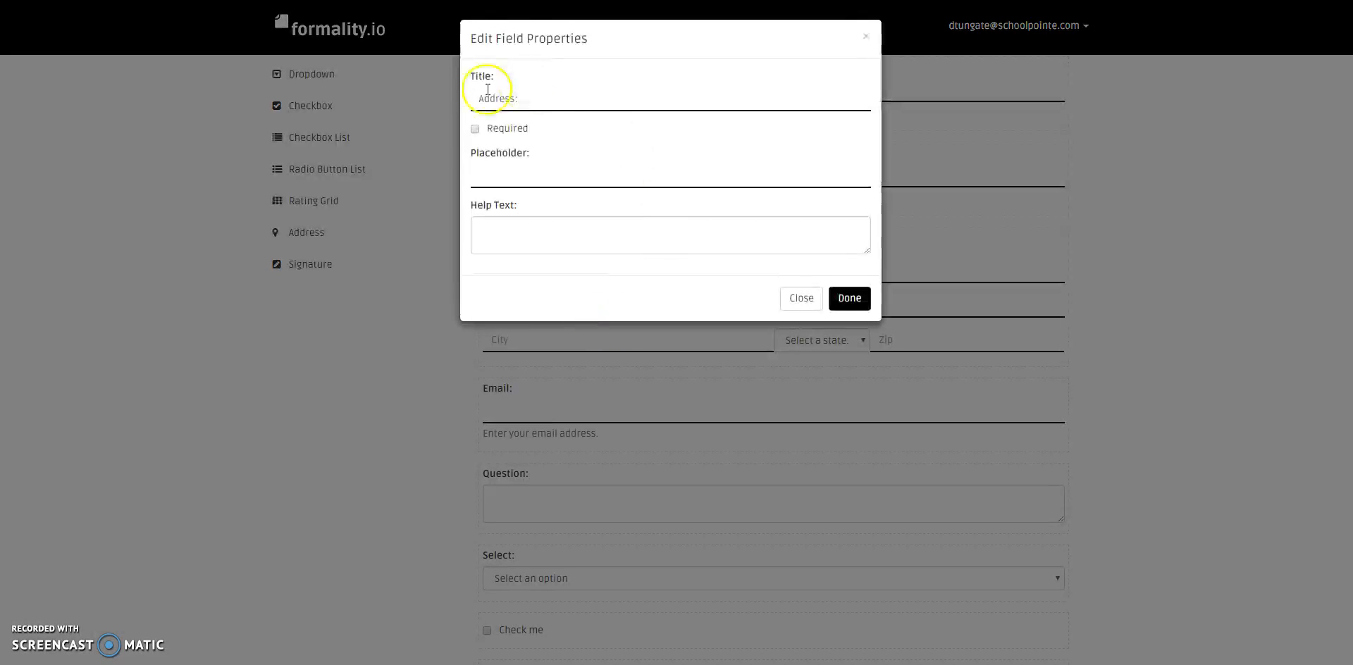
left_click(796, 295)
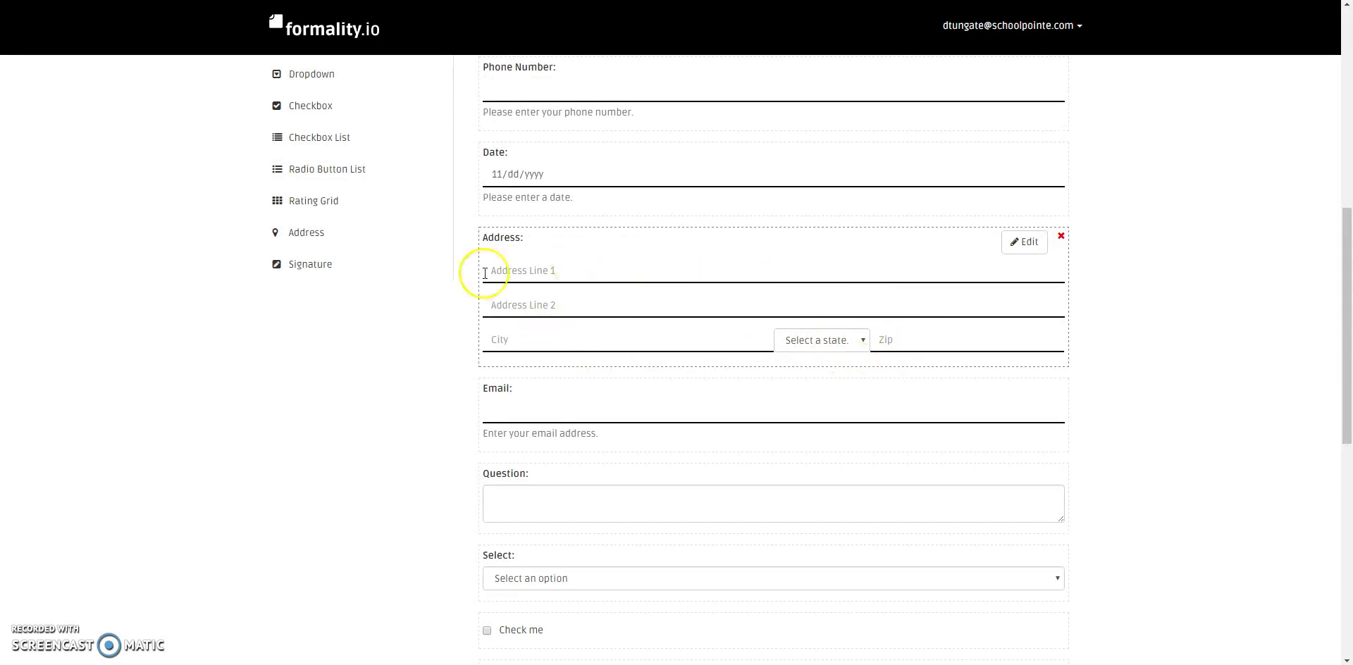
mouse_move(307, 274)
left_mouse_down()
mouse_move(611, 302)
mouse_move(556, 375)
left_mouse_up()
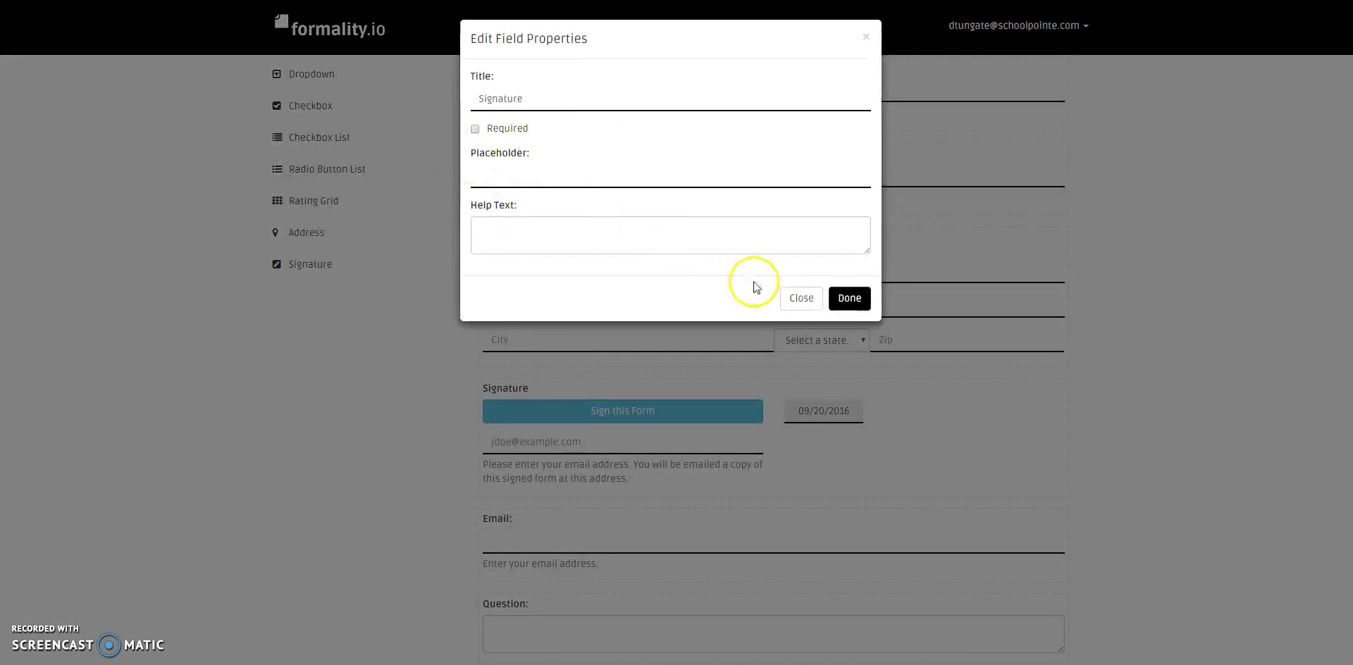
left_click(849, 299)
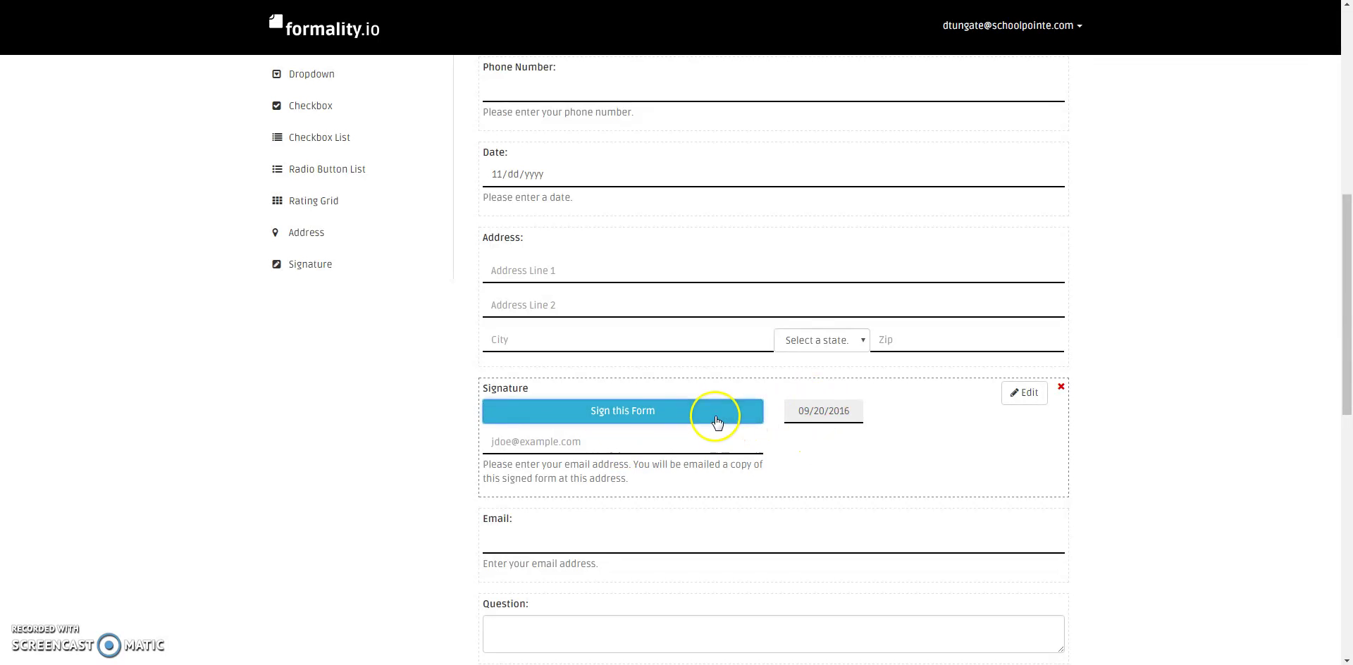
Examine the signature field's email entry and review all the fields placed on the form
left_click(616, 446)
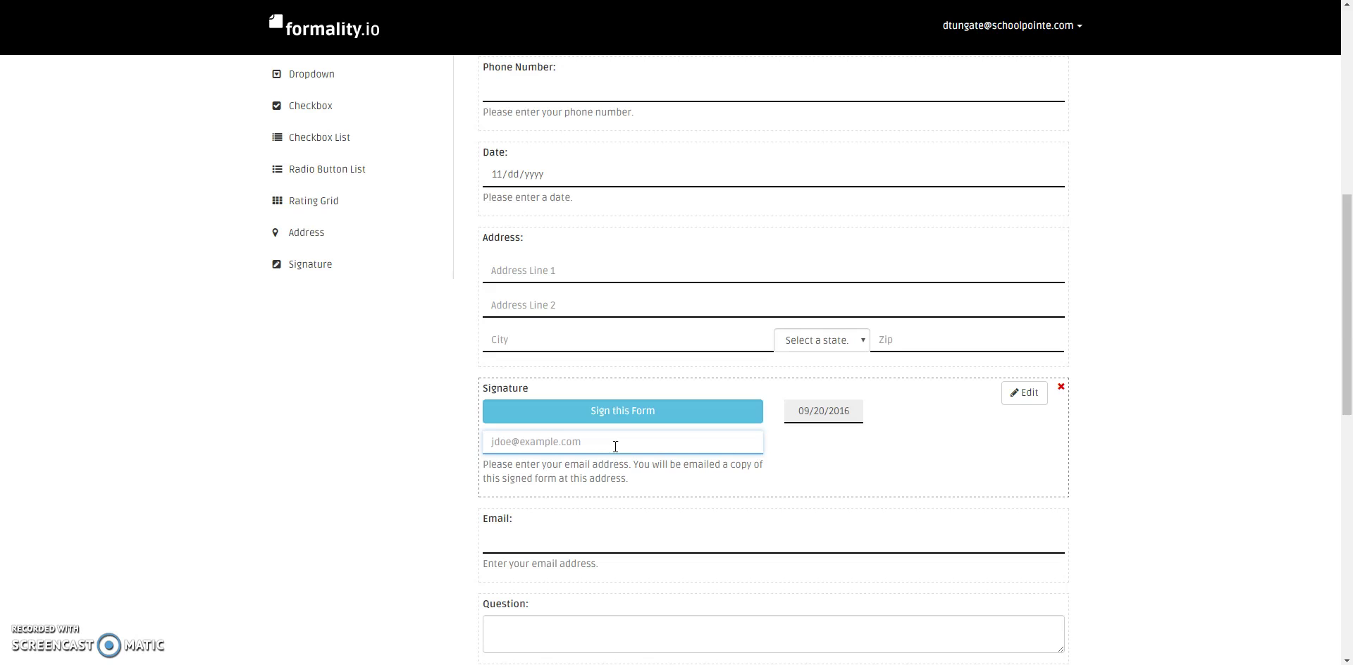
scroll(783, 408, "down", 5)
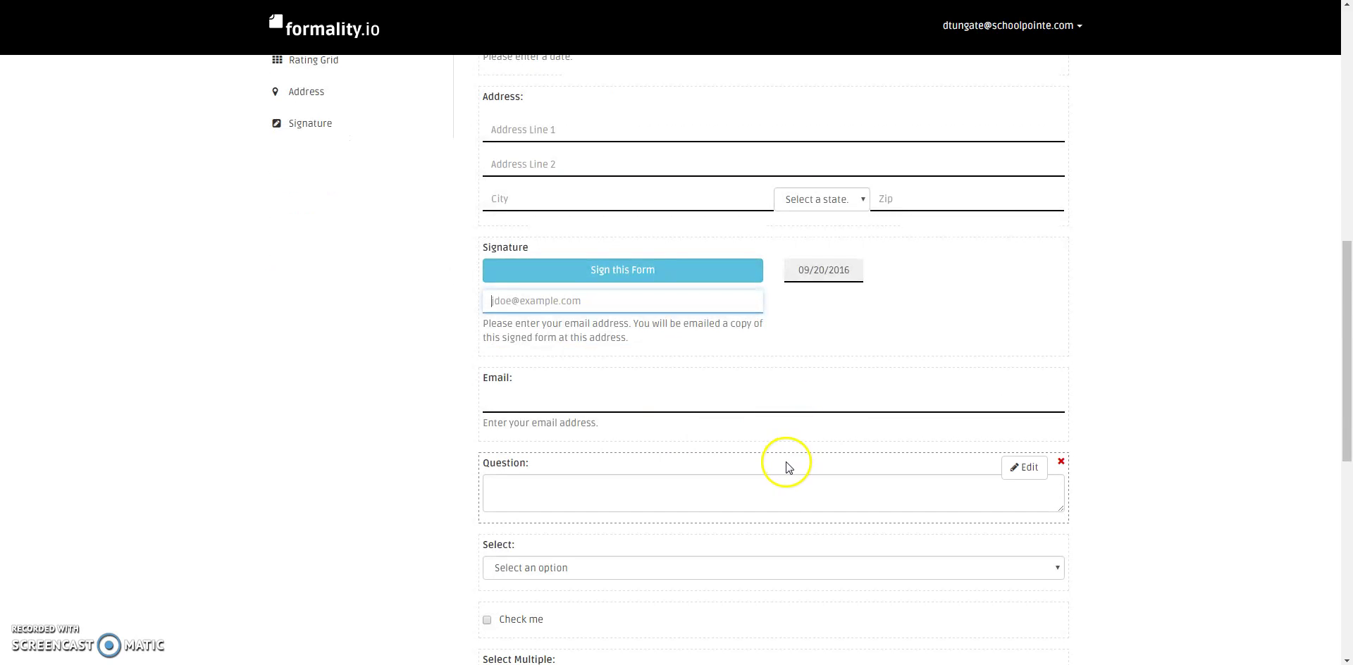
scroll(783, 466, "down", 3)
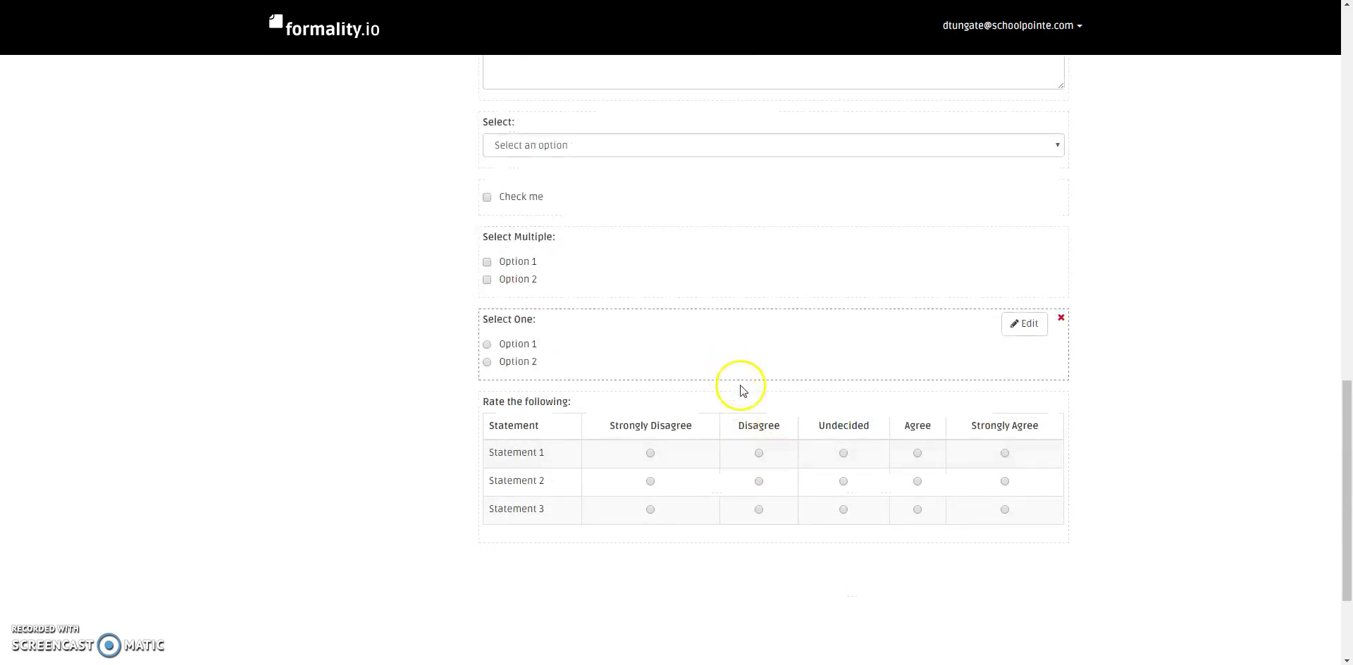
left_click_drag(750, 402, 741, 158)
scroll(800, 339, "up", 15)
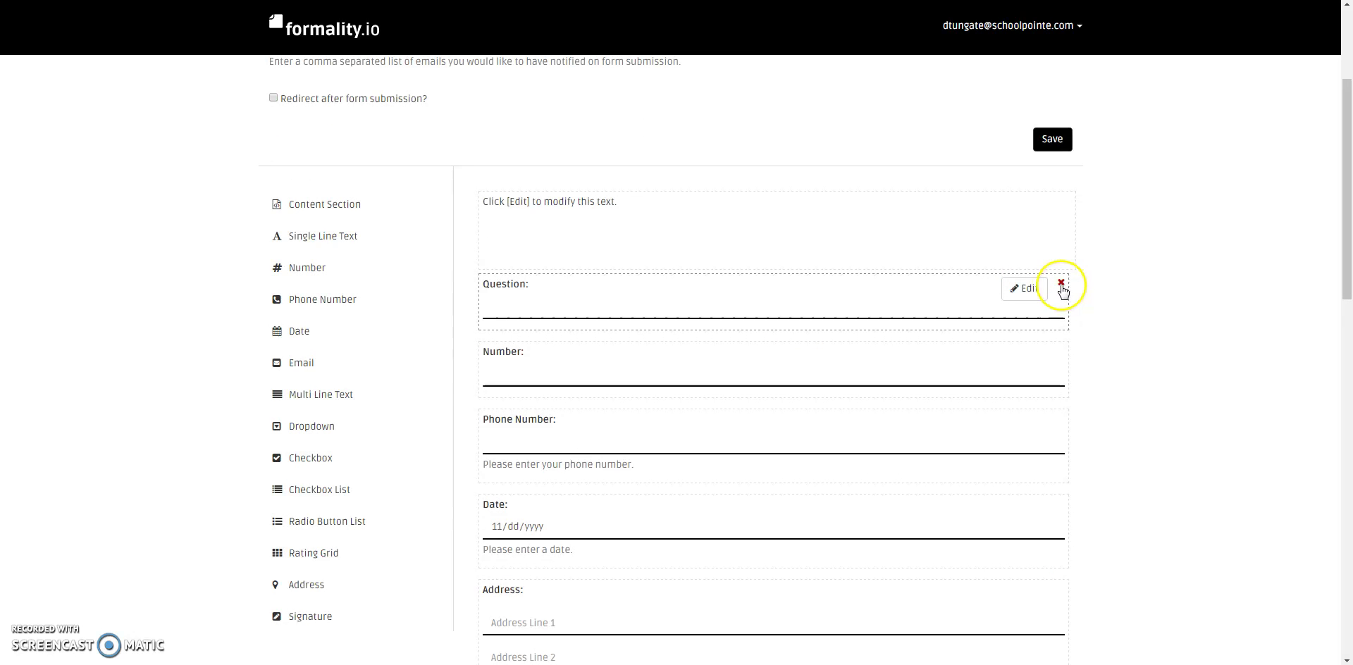
Request deletion of the single line Question field below the content section, but cancel the confirmation
left_click(1061, 285)
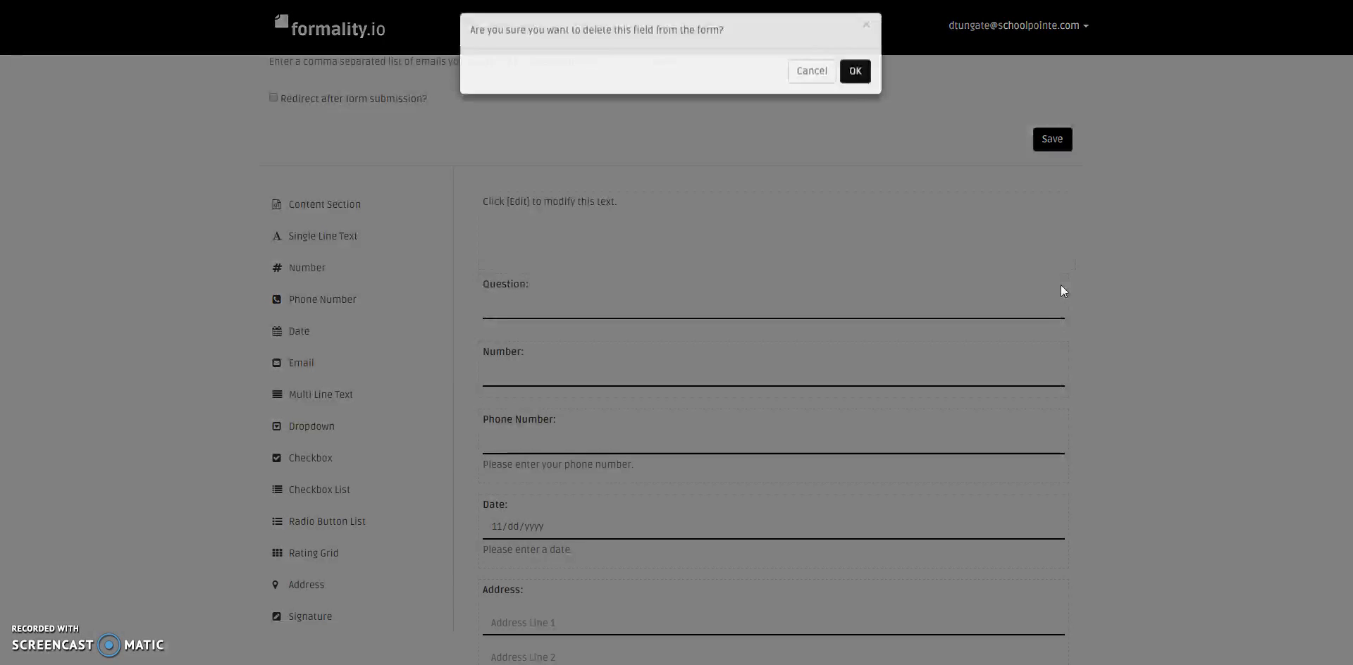
left_click(810, 75)
Save the form with its added fields, mark it as Published, and save that setting
left_click(1037, 141)
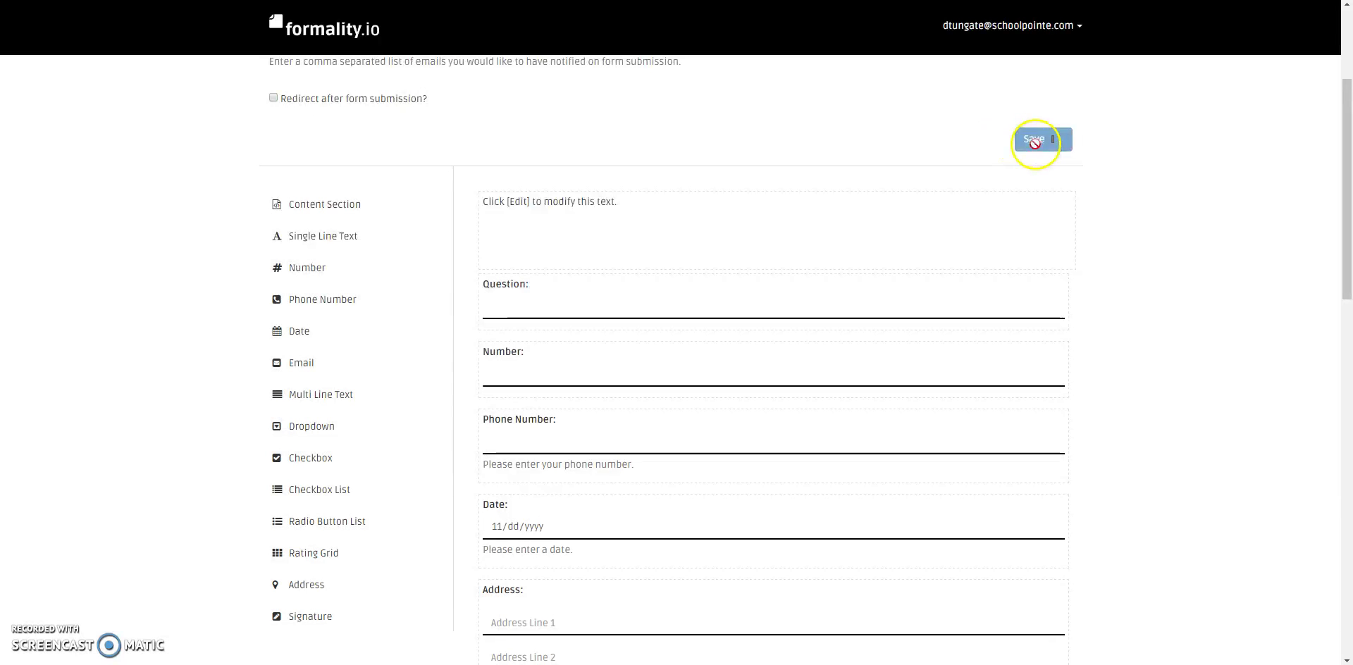
scroll(900, 211, "up", 3)
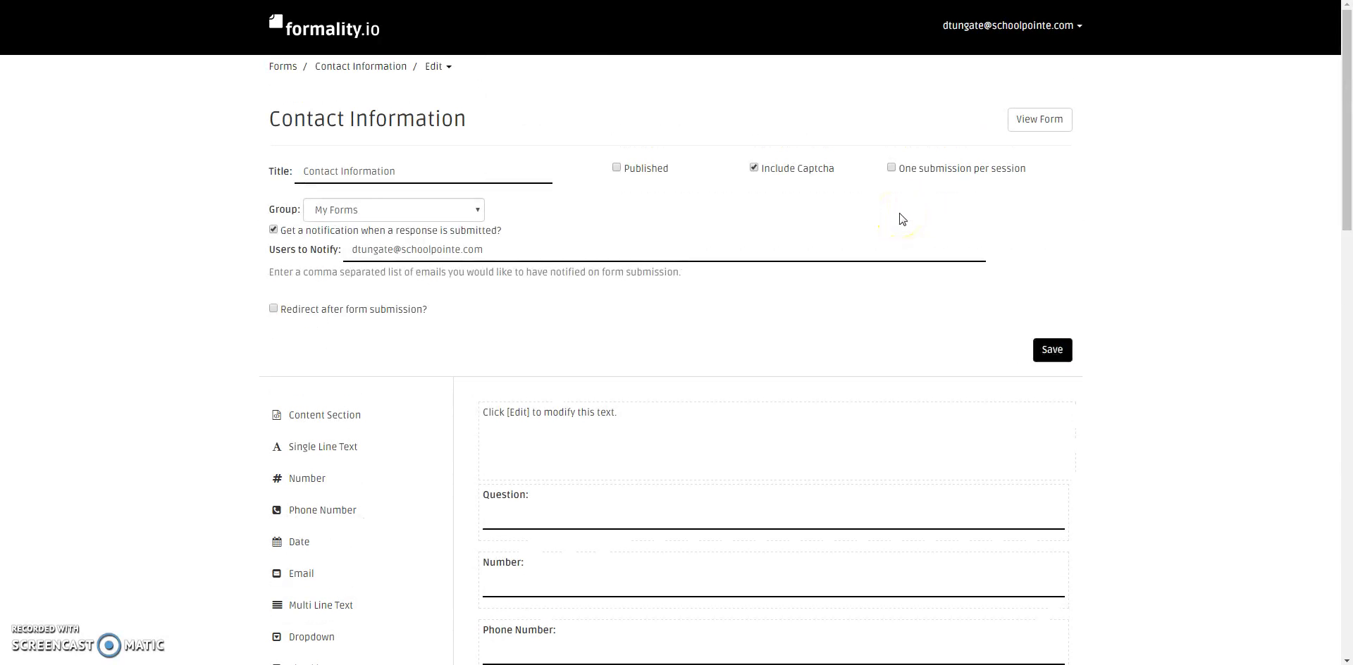
left_click(644, 169)
left_click(1041, 349)
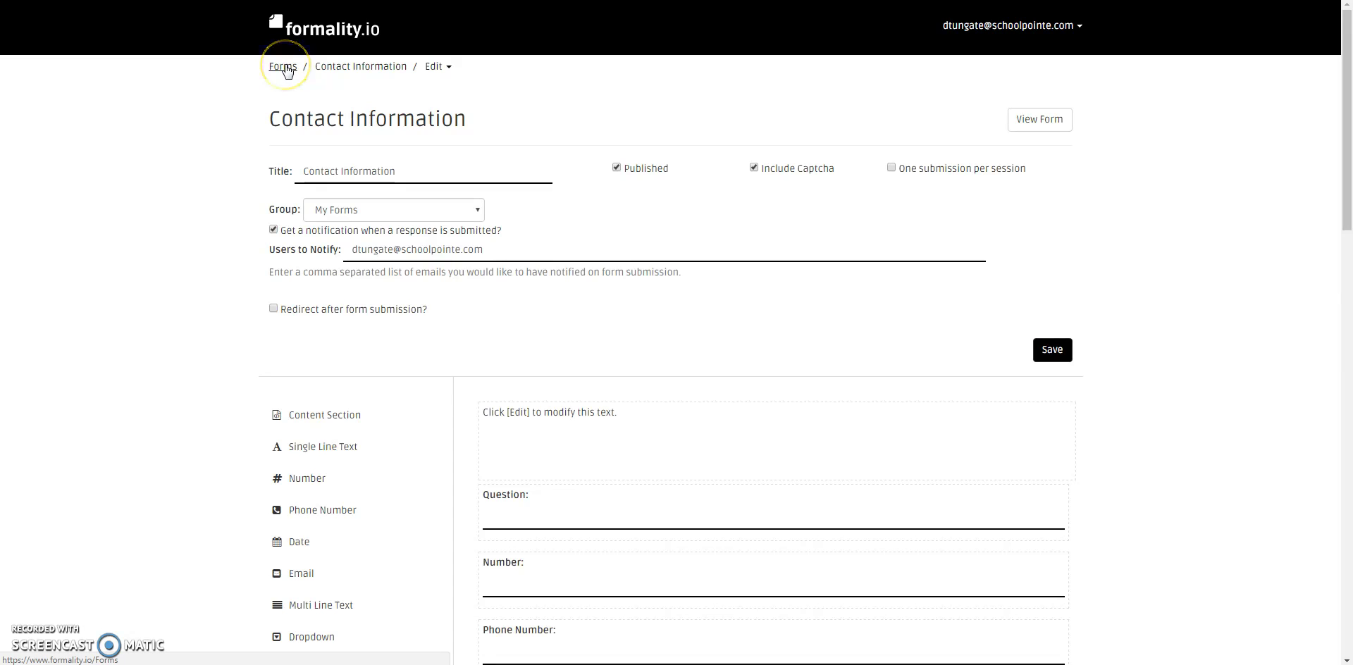
View the published Contact Information form and review its fields from the content section down to the captcha
left_click(1034, 128)
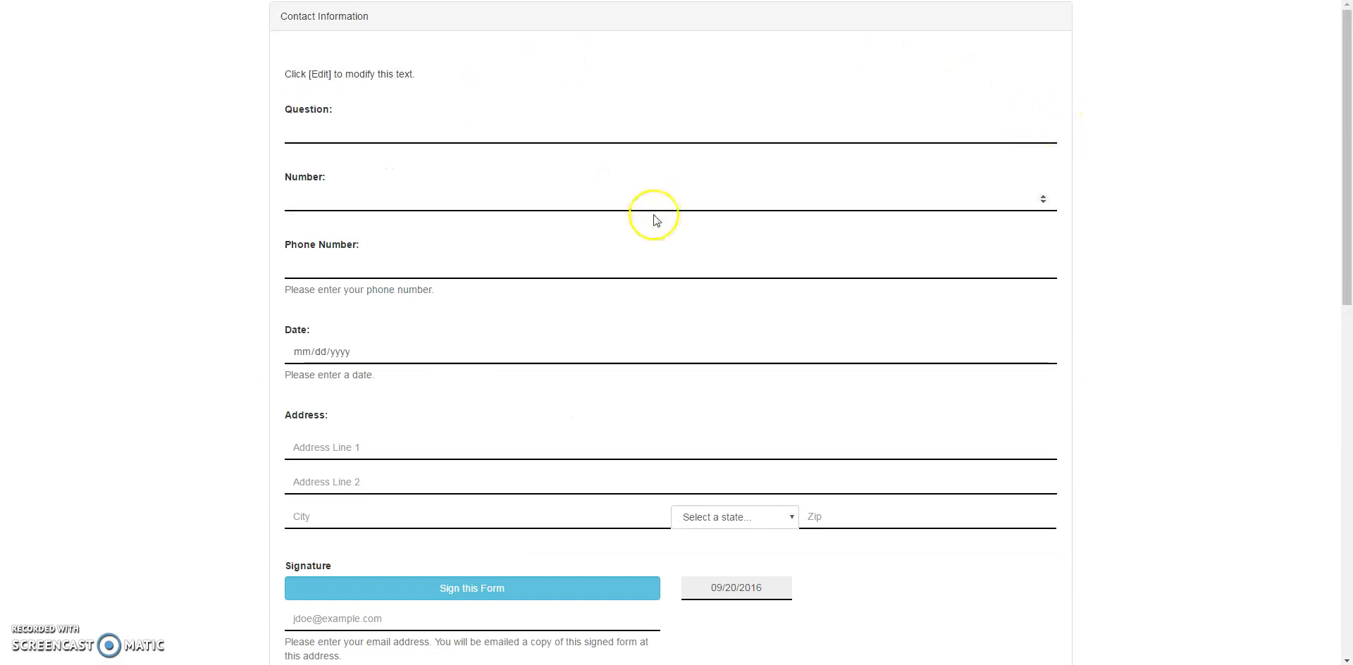
scroll(451, 375, "down", 10)
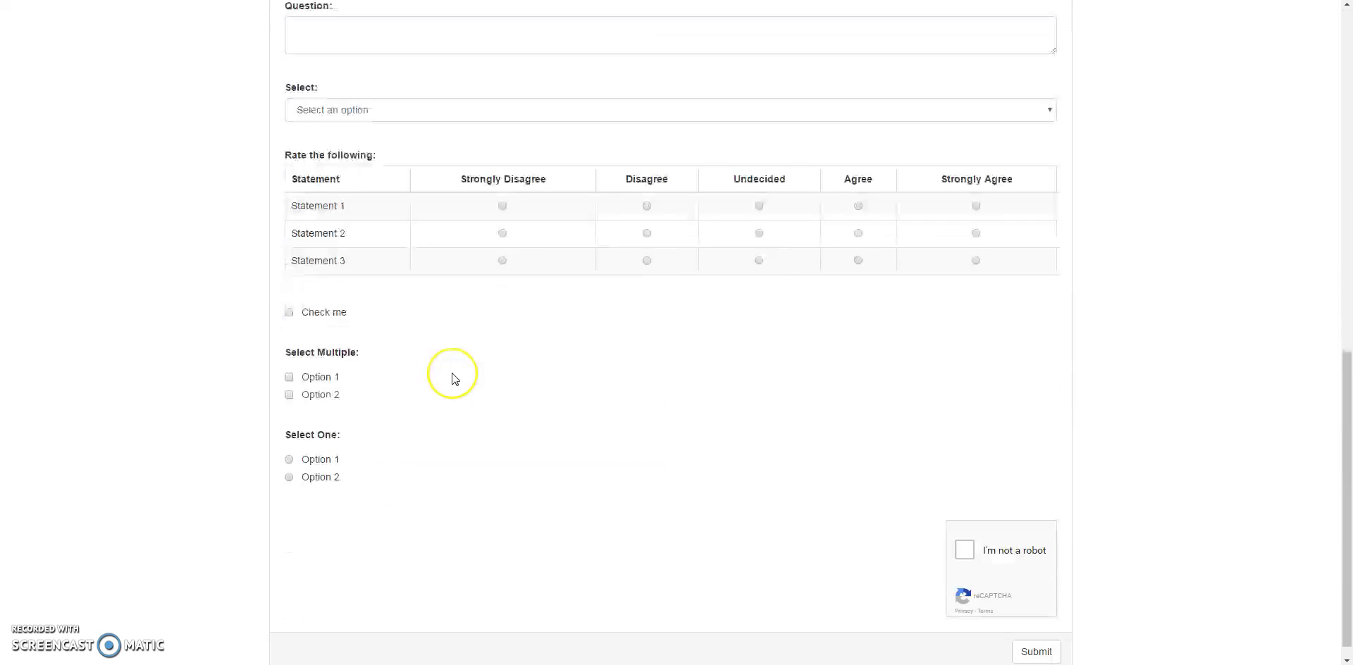
scroll(453, 378, "down", 1)
scroll(453, 379, "up", 12)
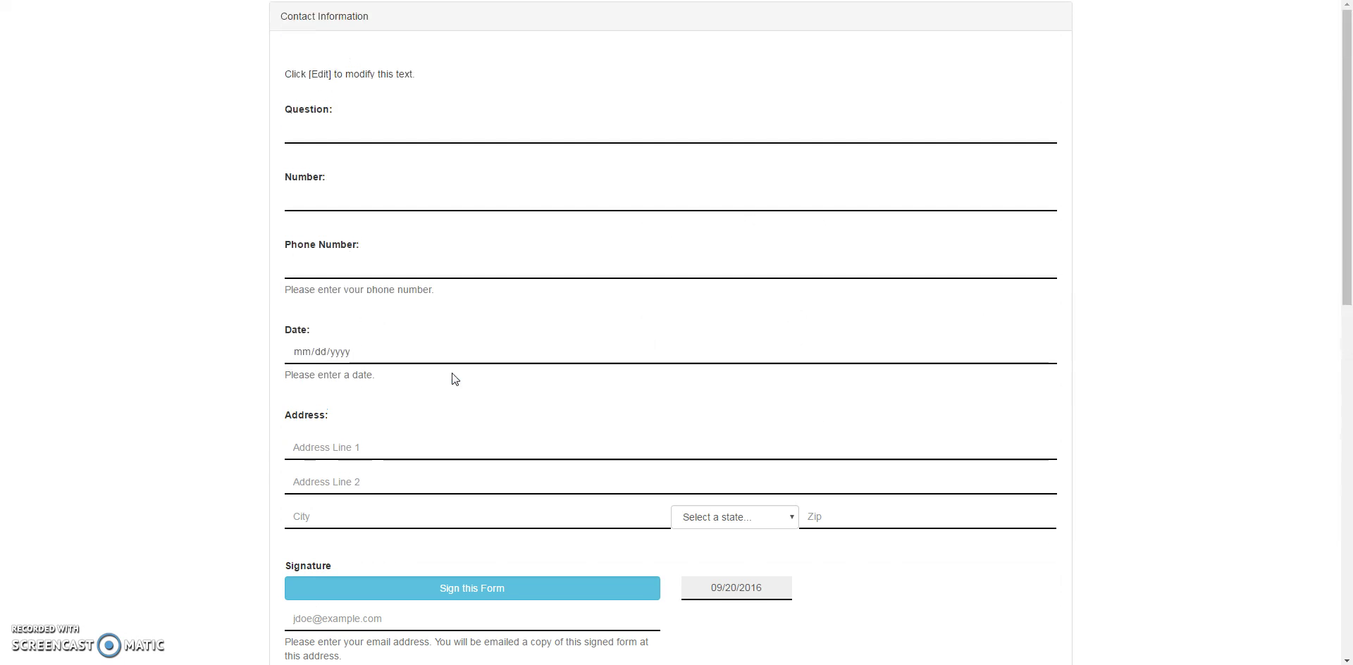
left_click(451, 378)
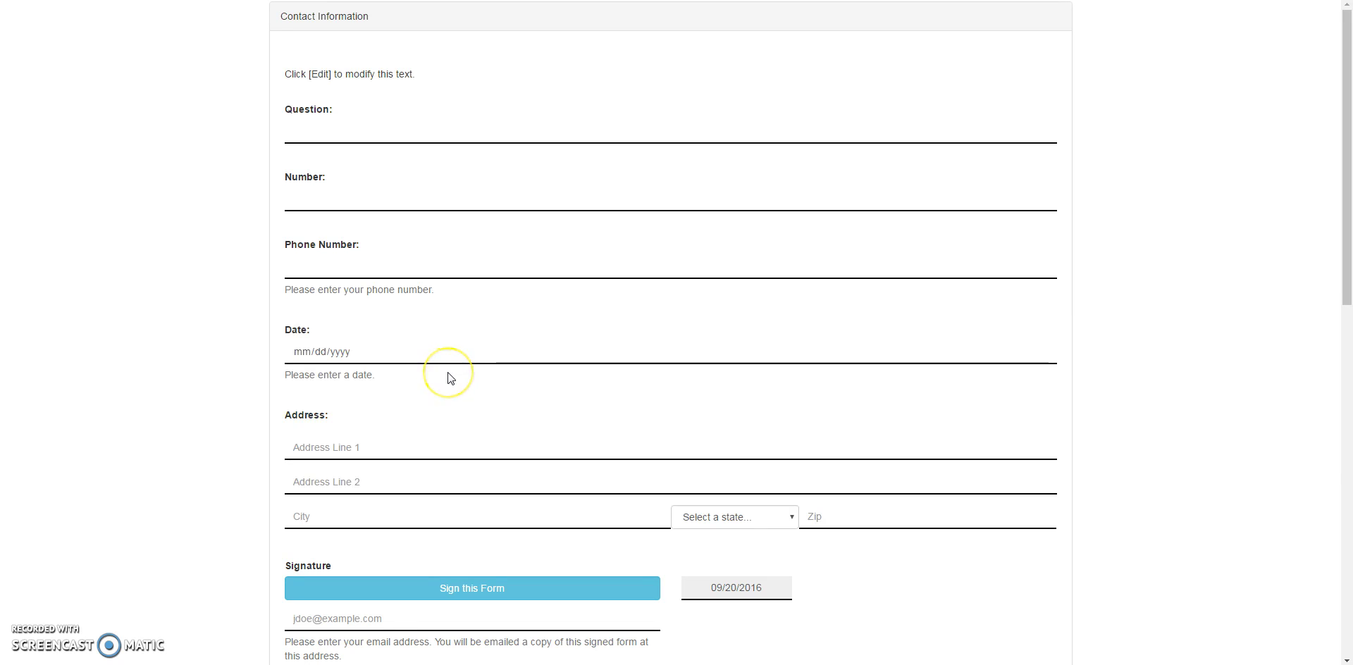